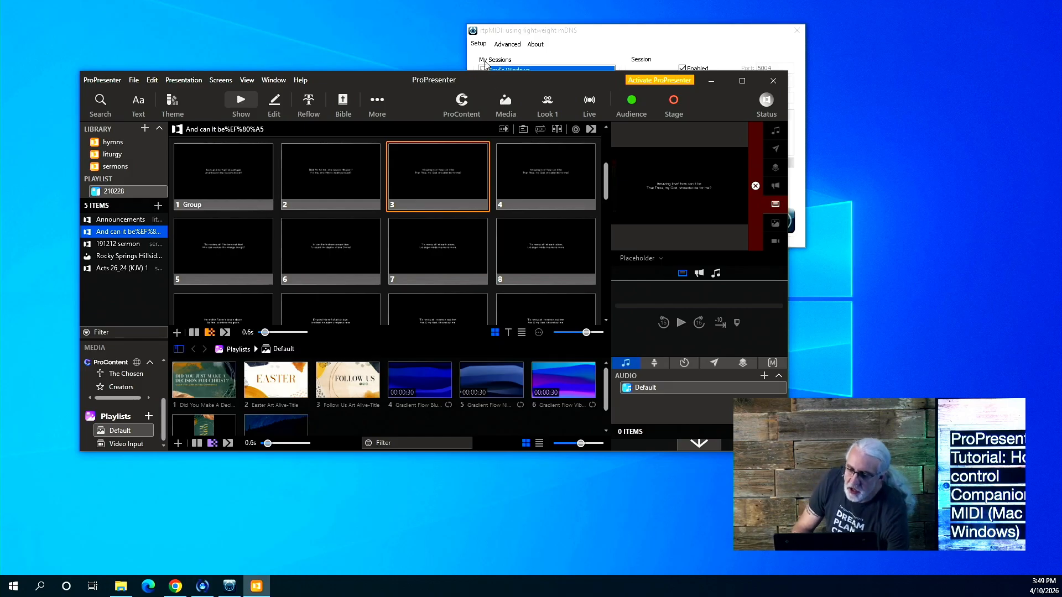
pyautogui.click(554, 40)
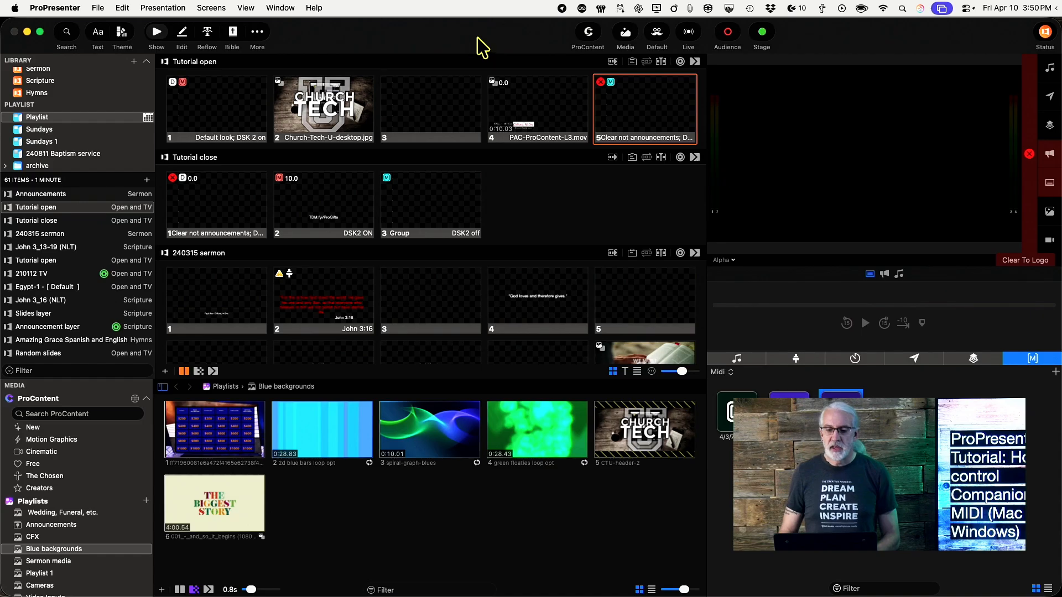
# Step: Search the Mac for "companion" and launch the Companion application
pyautogui.press('super+space')
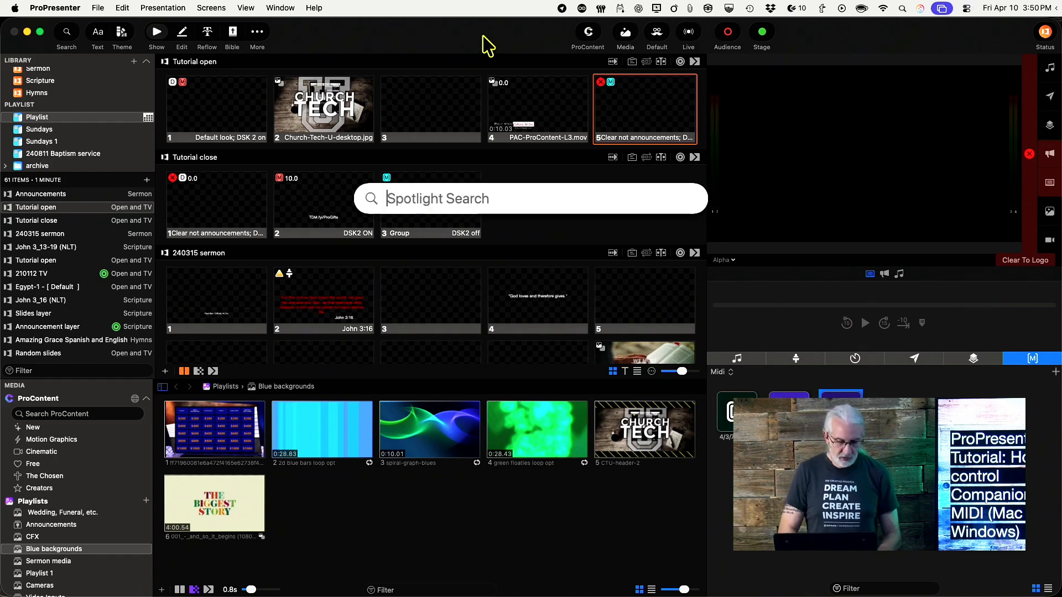
pyautogui.write('companion')
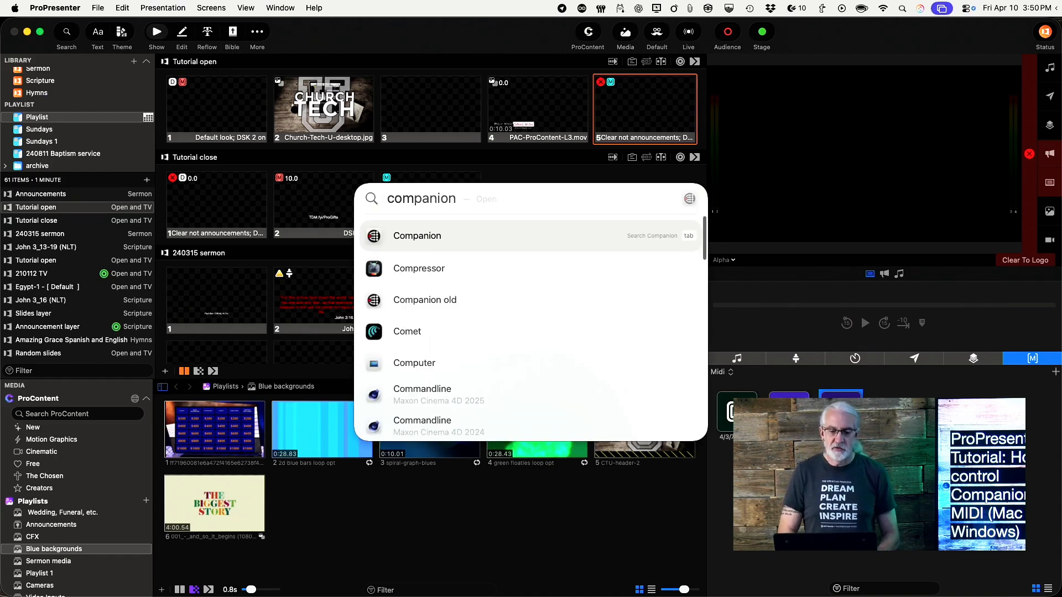
pyautogui.press('Return')
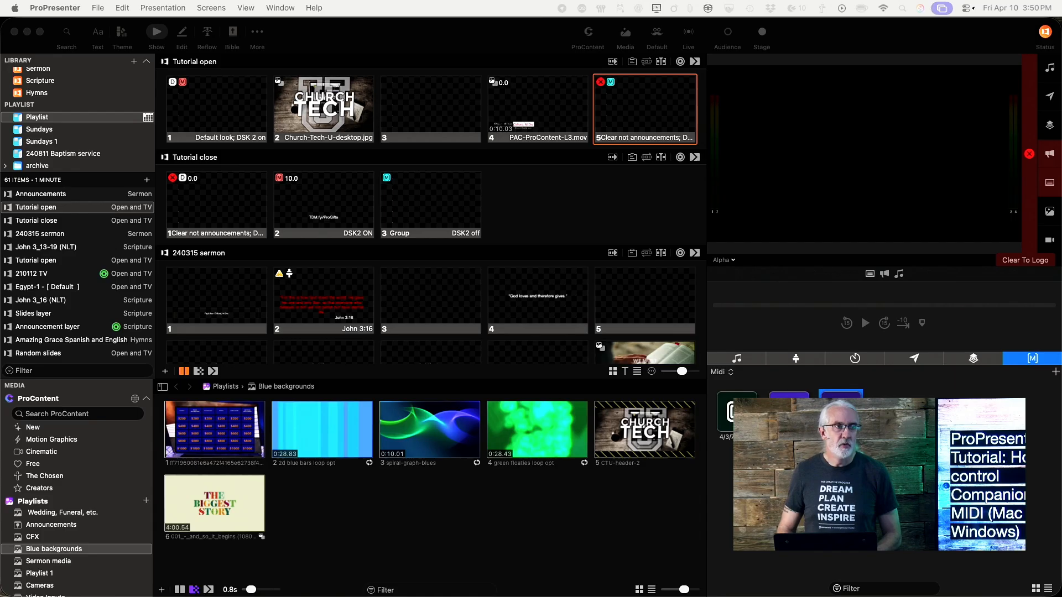
# Step: Switch to Chrome and open the bitfocus.io website
pyautogui.moveTo(0, 143); pyautogui.dragTo(601, 26)
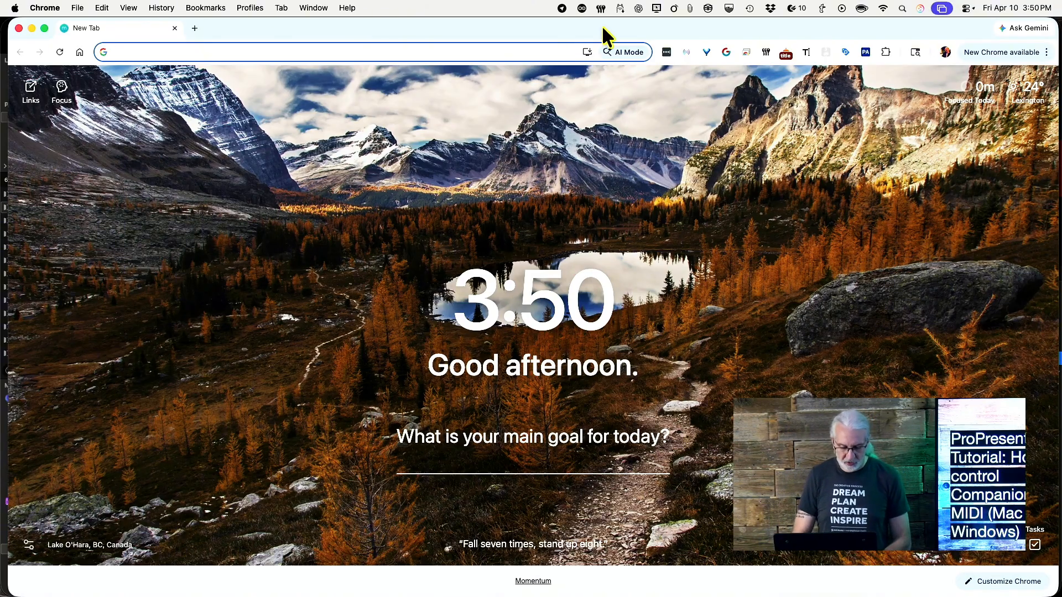
pyautogui.write('bitfocus.i')
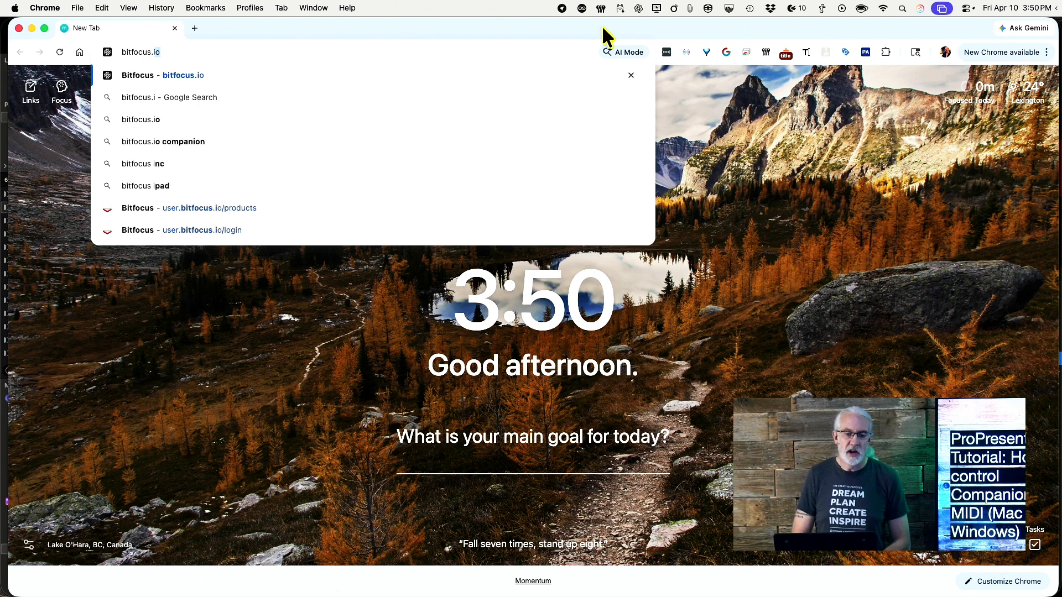
pyautogui.write('o')
pyautogui.press('Return')
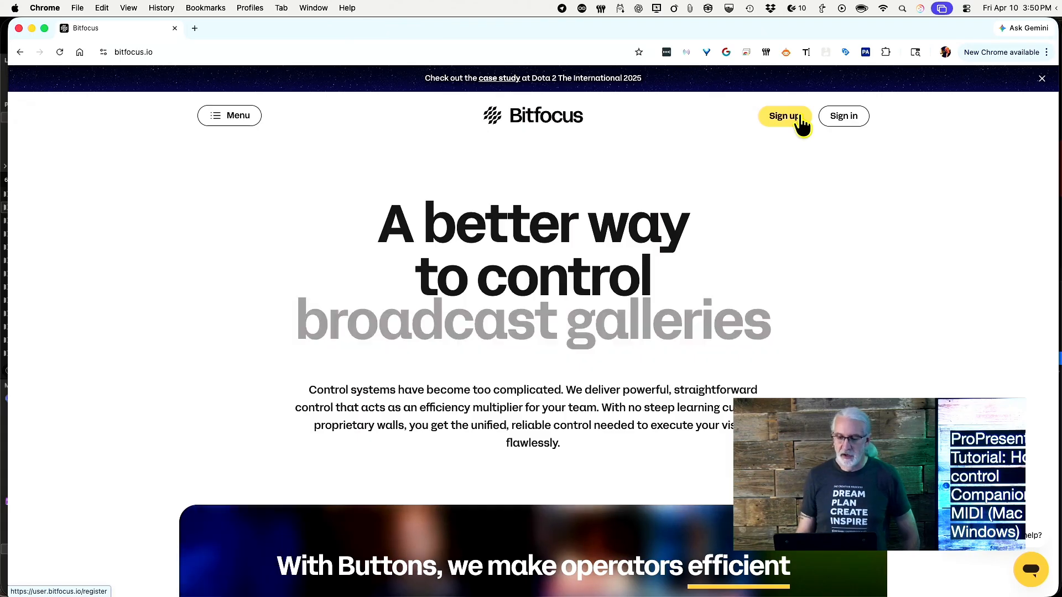
# Step: Sign in to the Bitfocus user area with the account e-mail and password, and open the Companion product page
pyautogui.click(842, 117)
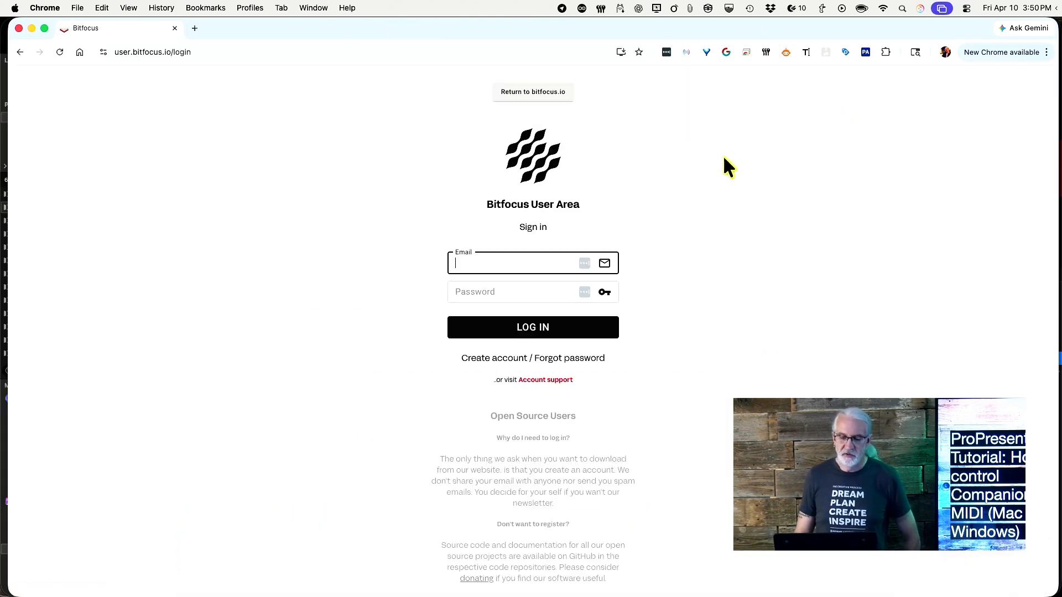
pyautogui.click(543, 303)
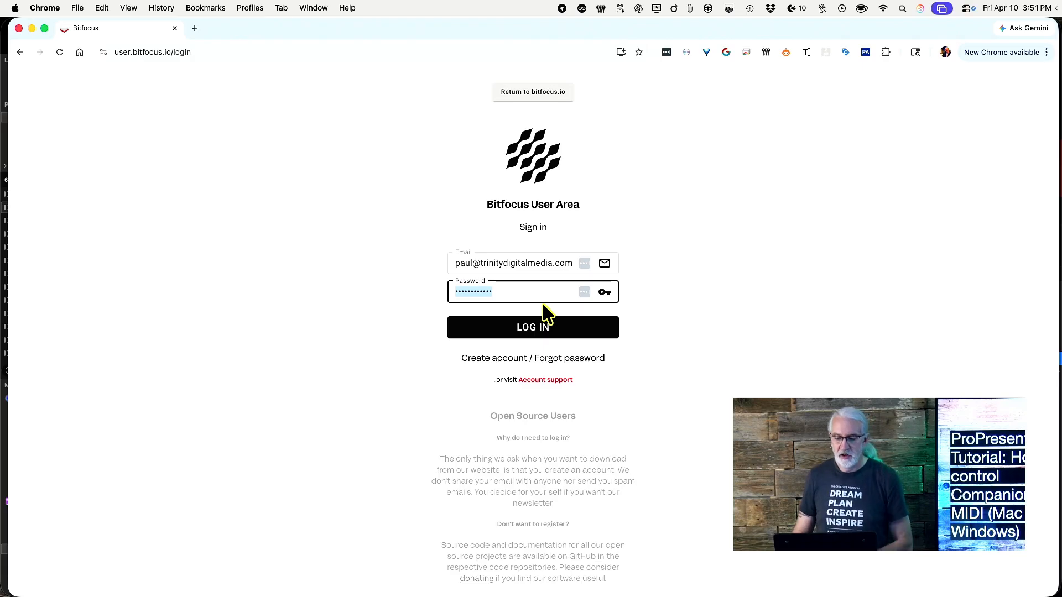
pyautogui.click(544, 327)
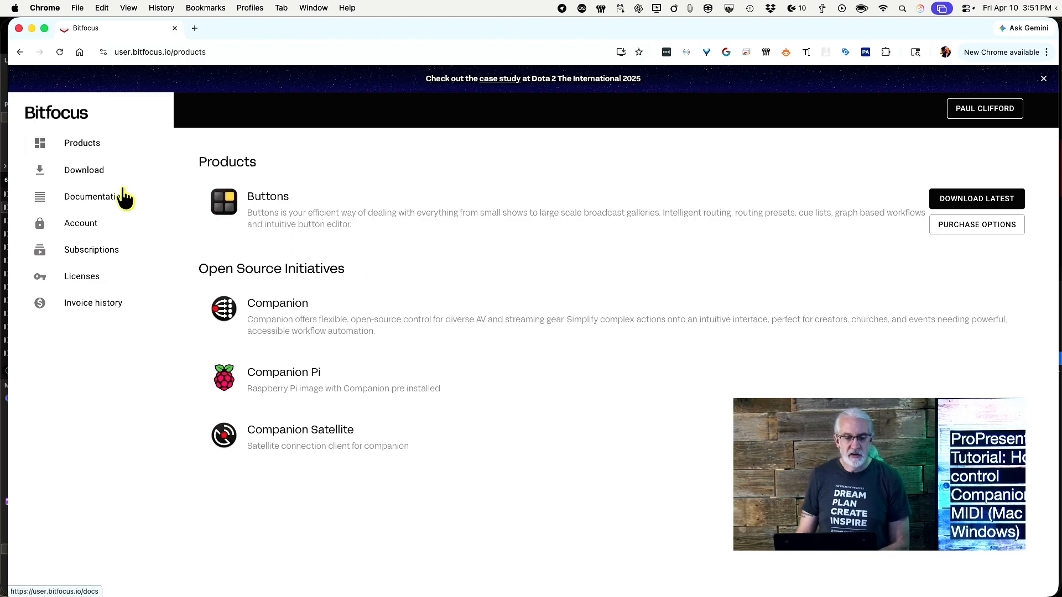
pyautogui.click(252, 318)
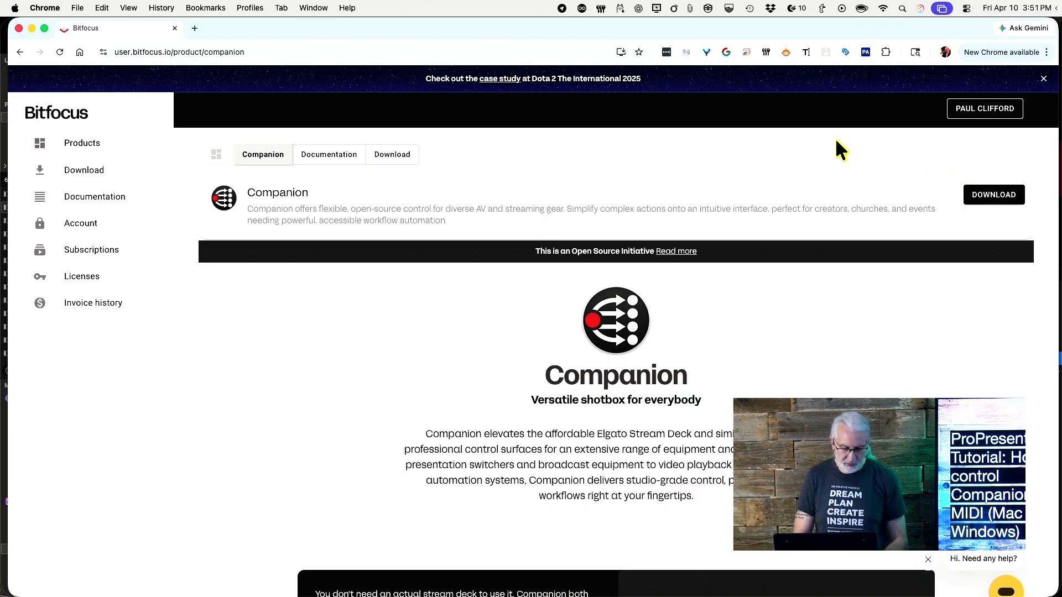
# Step: Open the Companion admin interface at 127.0.0.1:8000 in a new browser tab
pyautogui.press('super+t')
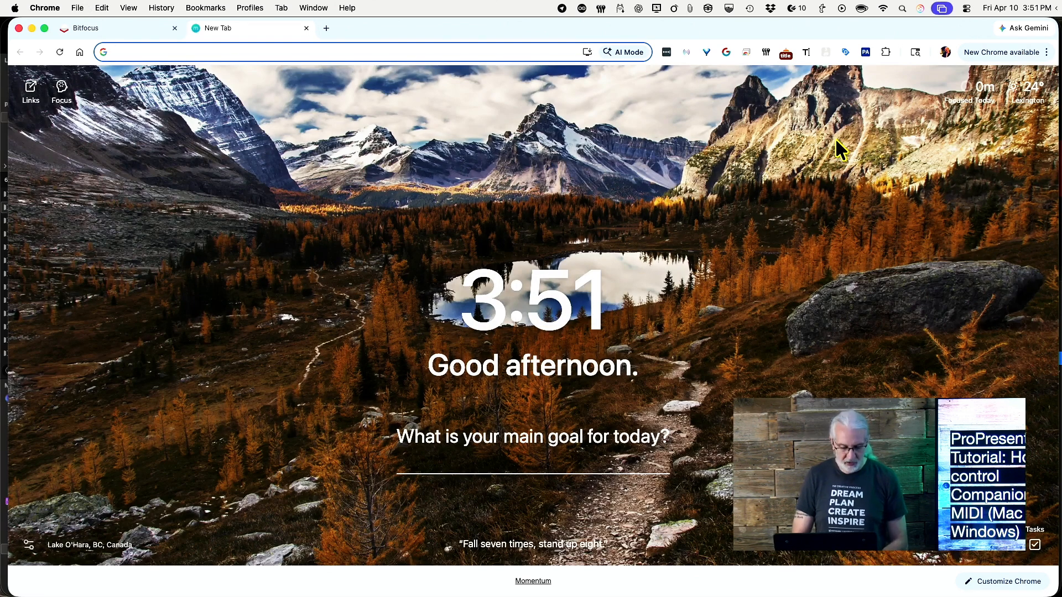
pyautogui.write('127.0.0.1:8000/buttons/1')
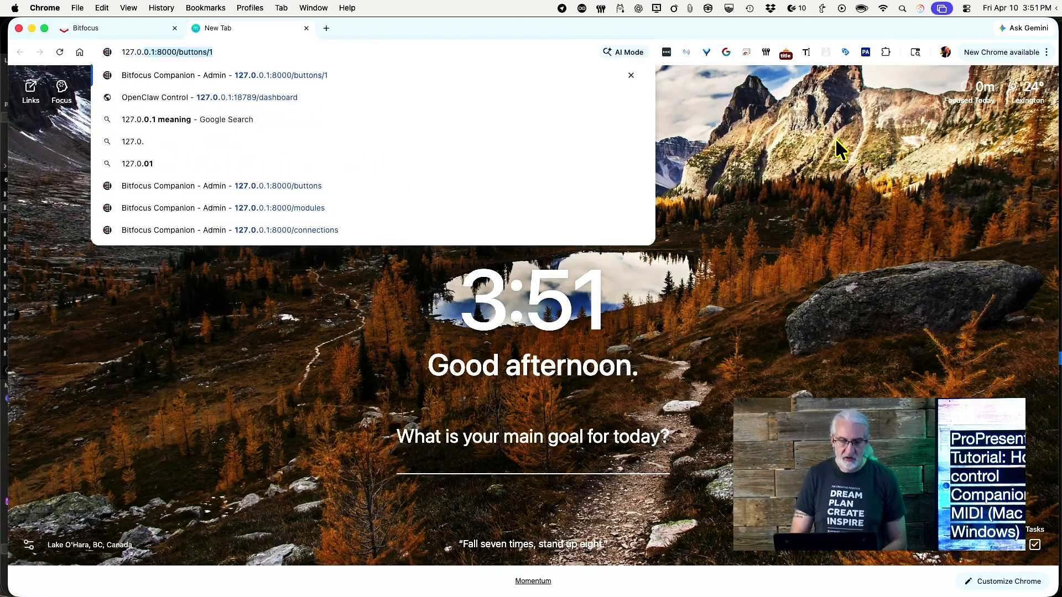
pyautogui.press('Right')
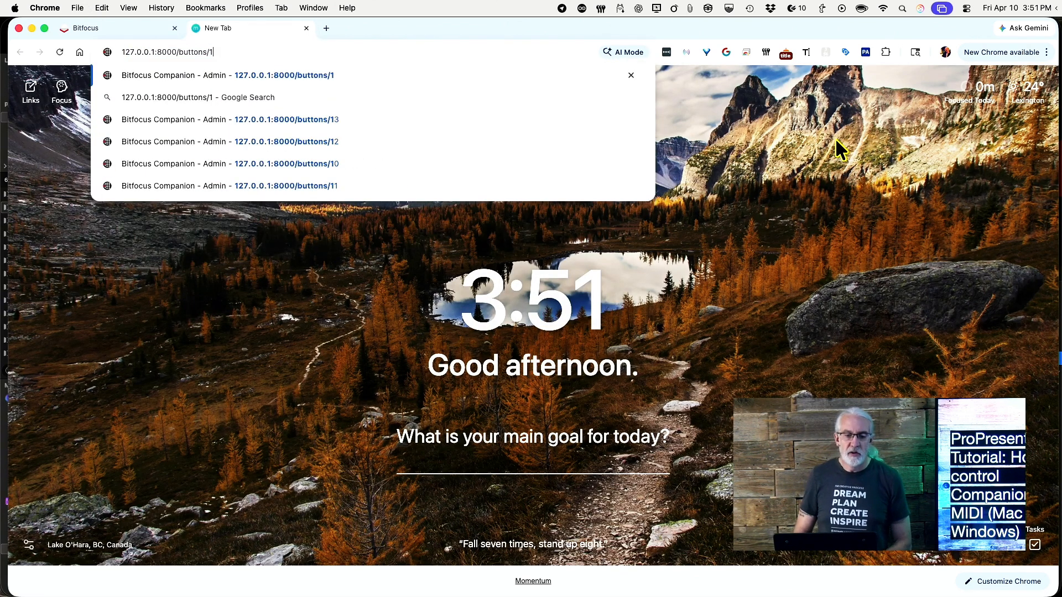
pyautogui.press('BackSpace')
pyautogui.press('BackSpace')
pyautogui.press('BackSpace')
pyautogui.press('BackSpace')
pyautogui.press('BackSpace')
pyautogui.press('BackSpace')
pyautogui.press('BackSpace')
pyautogui.press('BackSpace')
pyautogui.press('BackSpace')
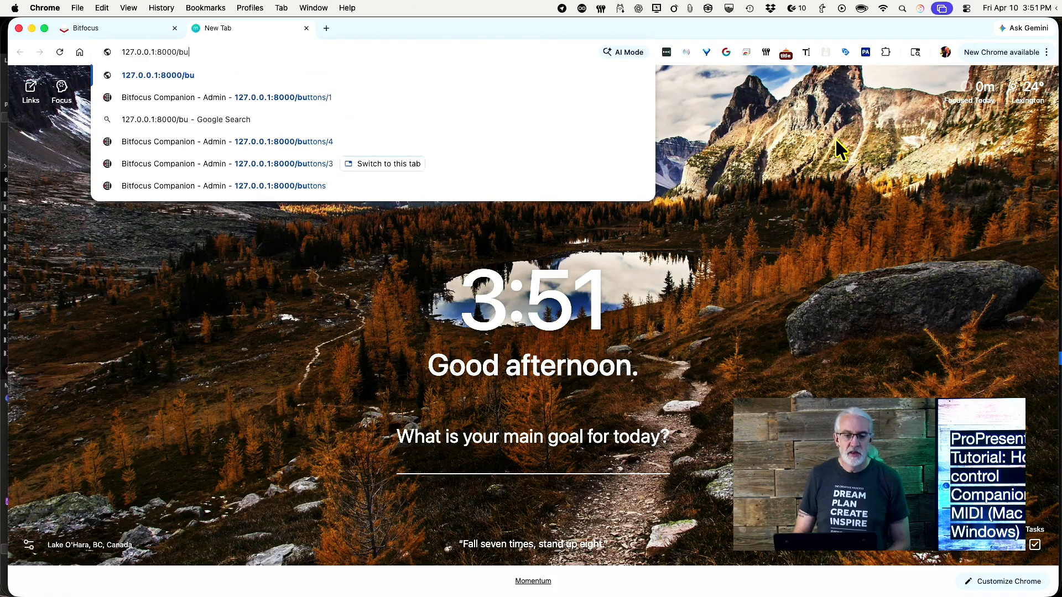
pyautogui.press('BackSpace')
pyautogui.press('Return')
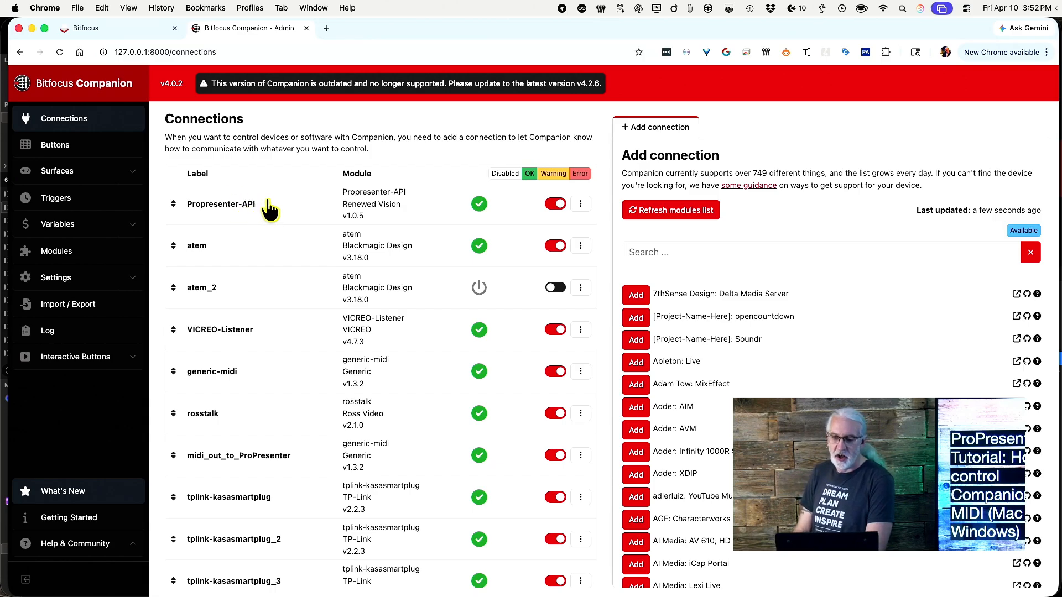
# Step: Open the Propresenter-API connection's configuration and compare its network port with the port in ProPresenter's Network settings
pyautogui.click(235, 206)
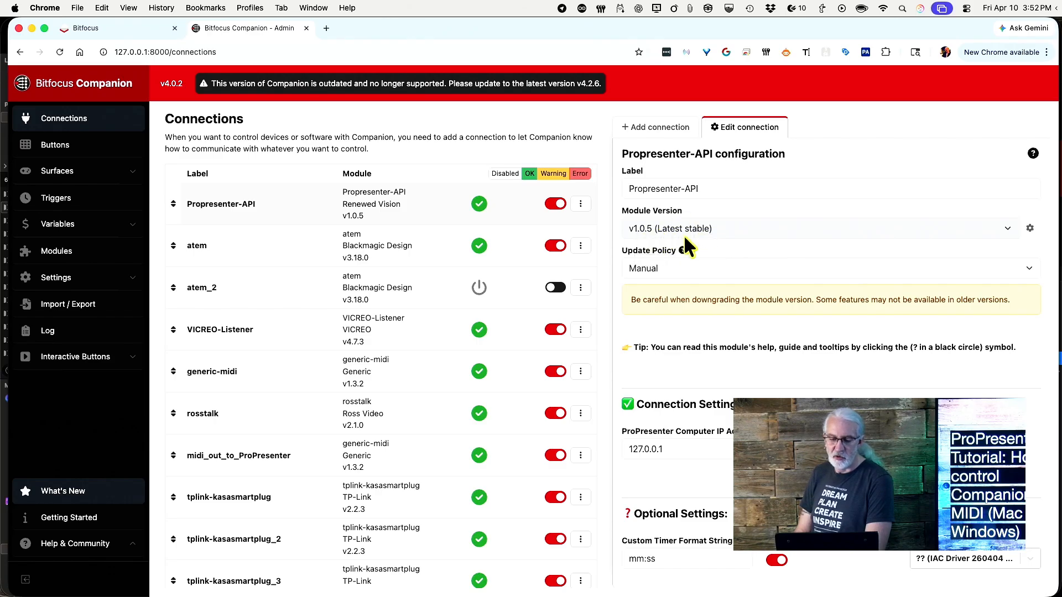
pyautogui.scroll(-5, 708, 293)
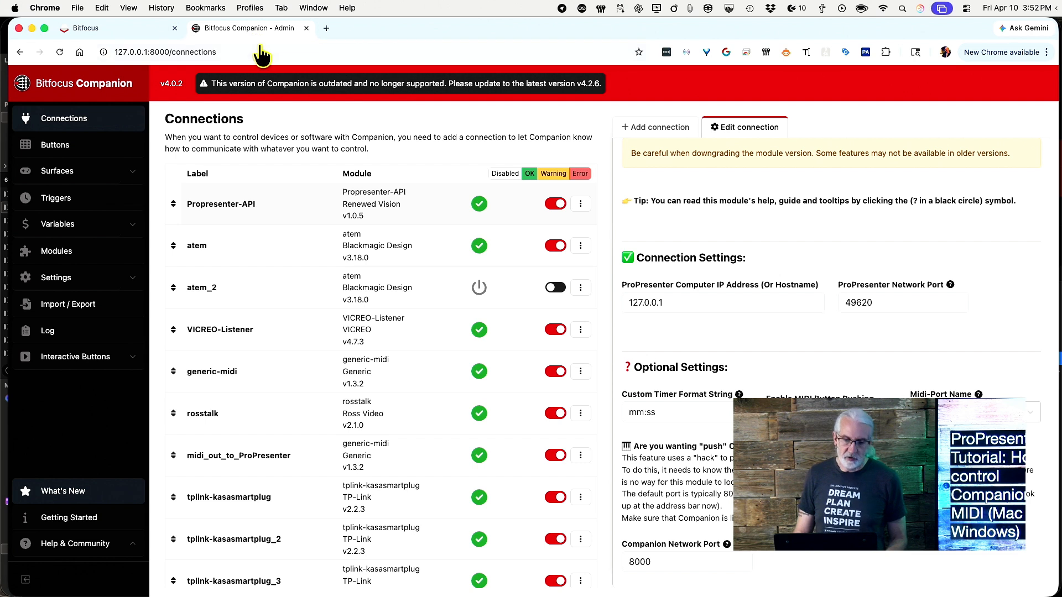
pyautogui.press('super+Tab')
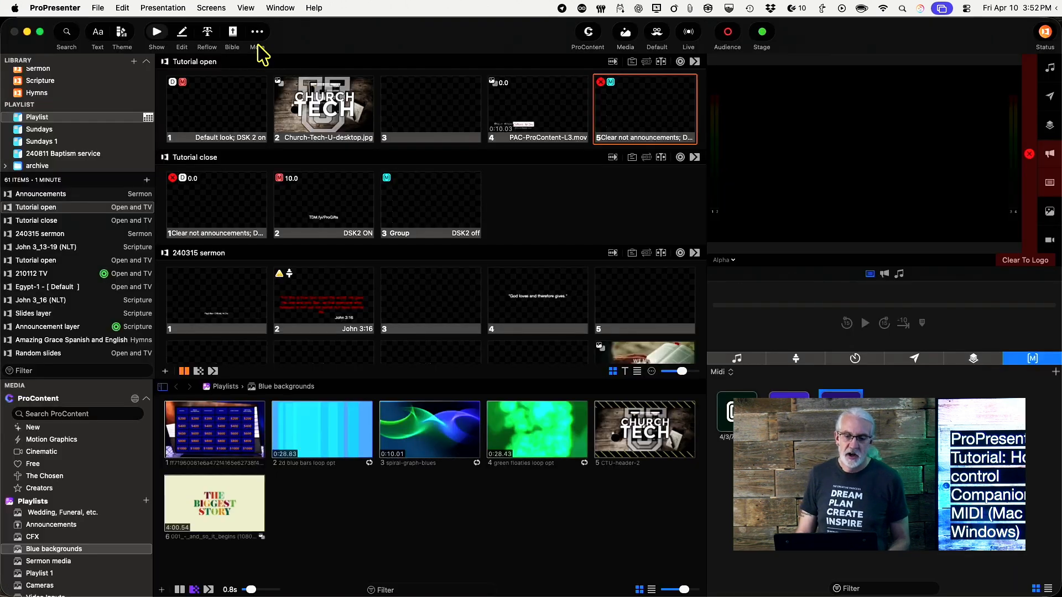
pyautogui.click(77, 9)
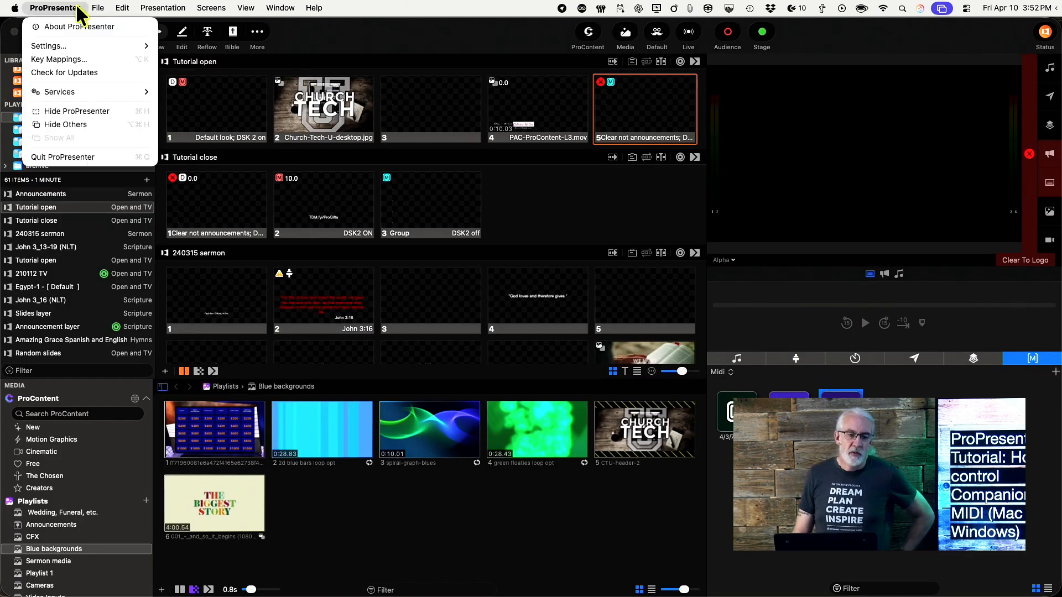
pyautogui.moveTo(67, 48)
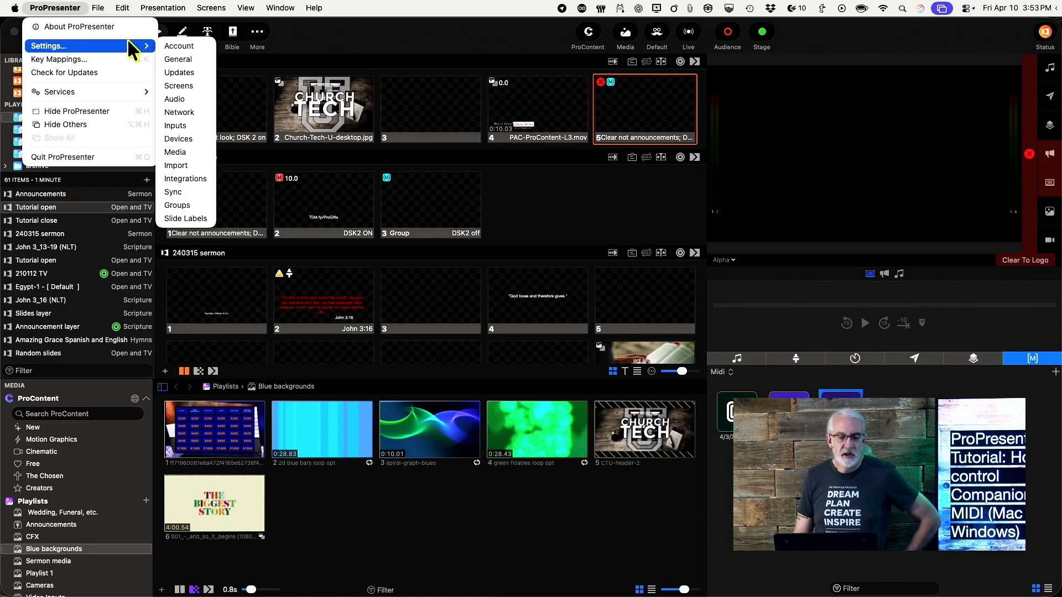
pyautogui.click(181, 113)
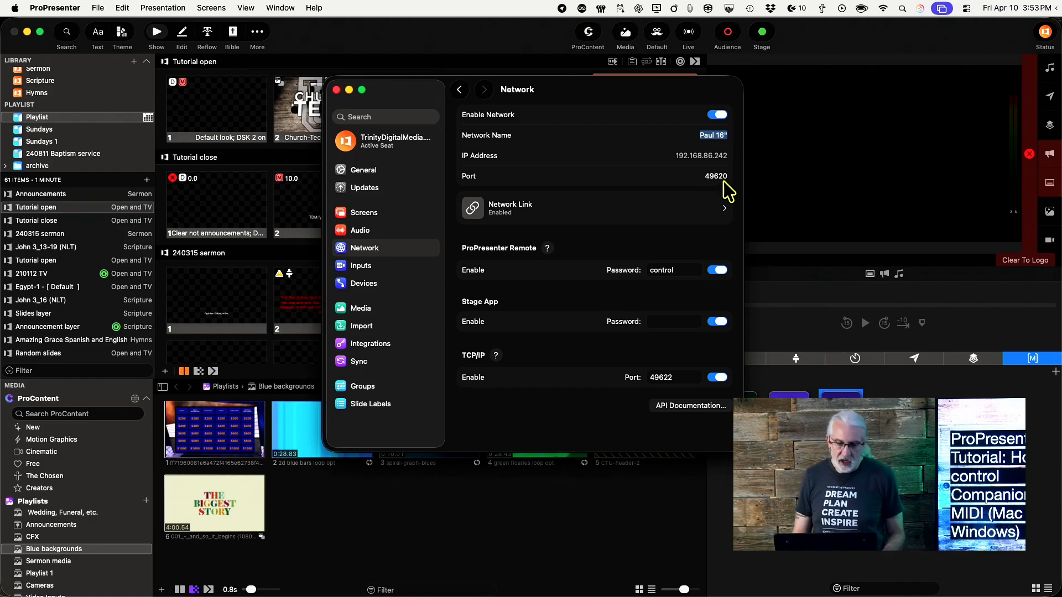
pyautogui.press('super+Tab')
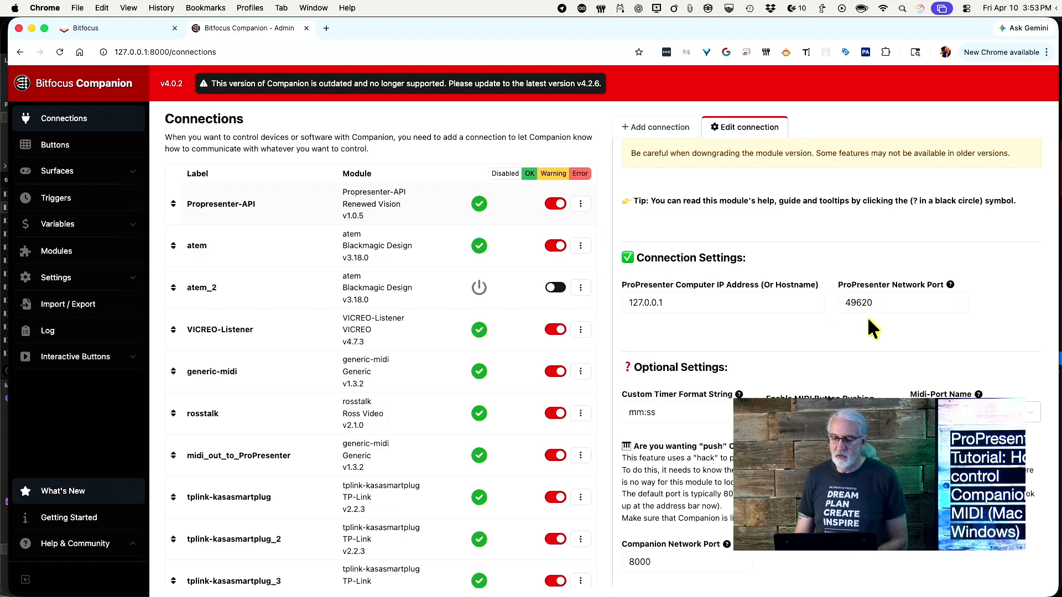
# Step: Set the Propresenter-API connection's MIDI port to the Network 260410 Network session and check the Companion network port against the browser address
pyautogui.scroll(-5, 869, 320)
pyautogui.scroll(-1, 867, 316)
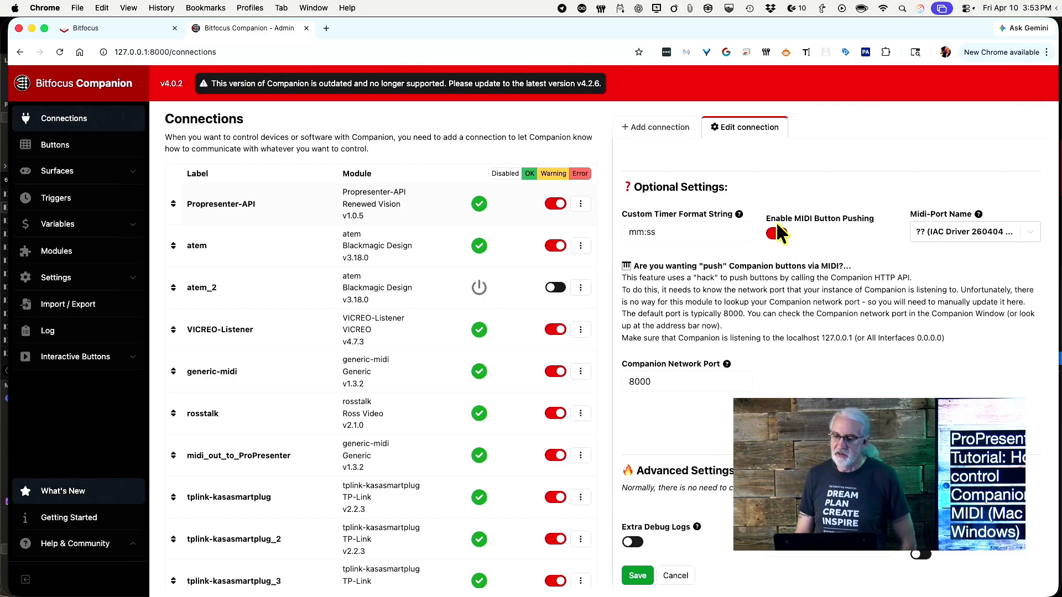
pyautogui.click(1029, 231)
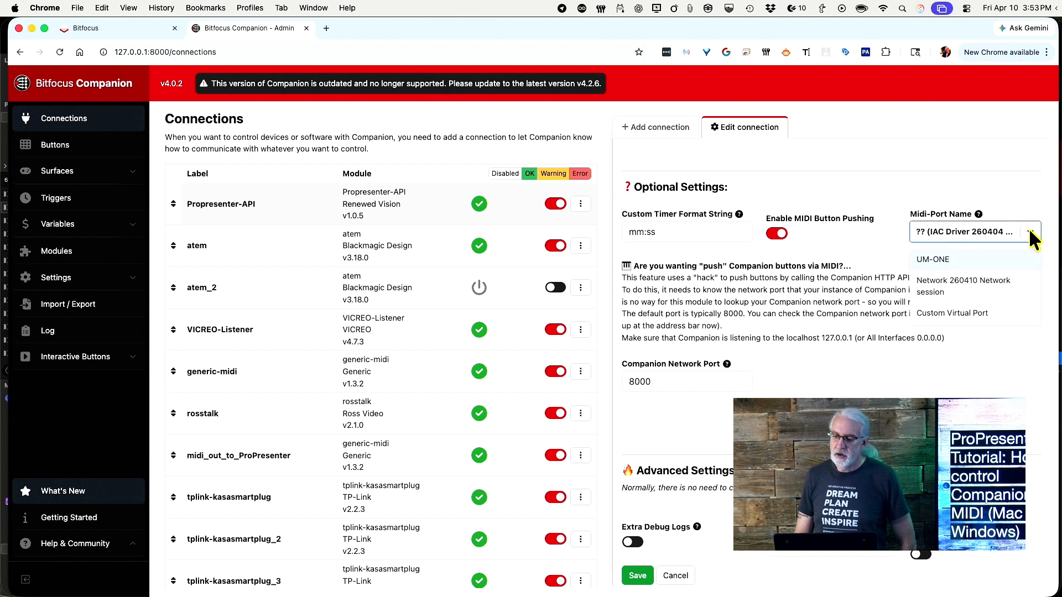
pyautogui.click(947, 285)
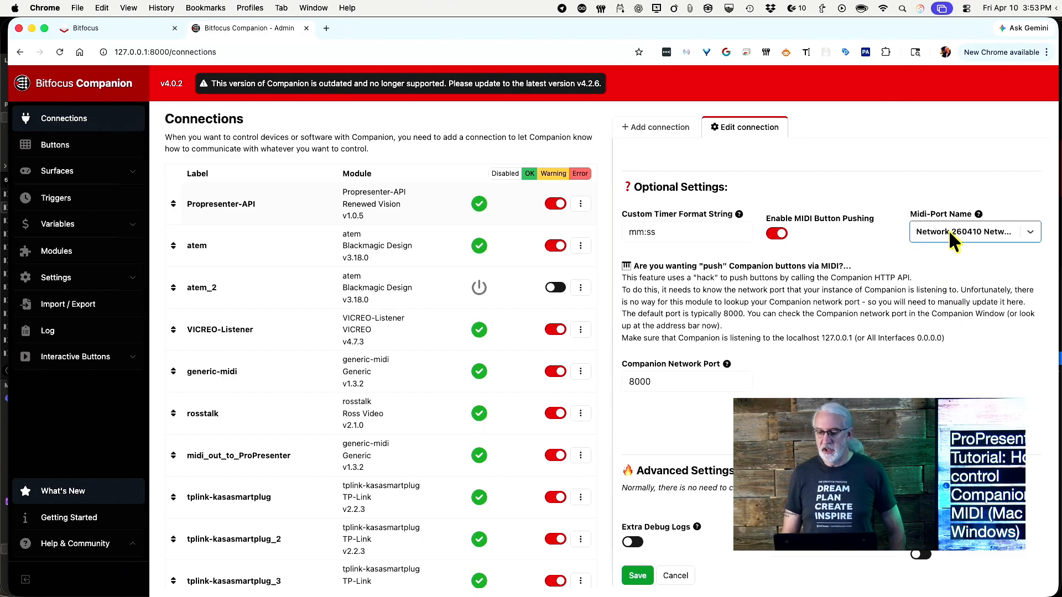
pyautogui.scroll(-1, 843, 306)
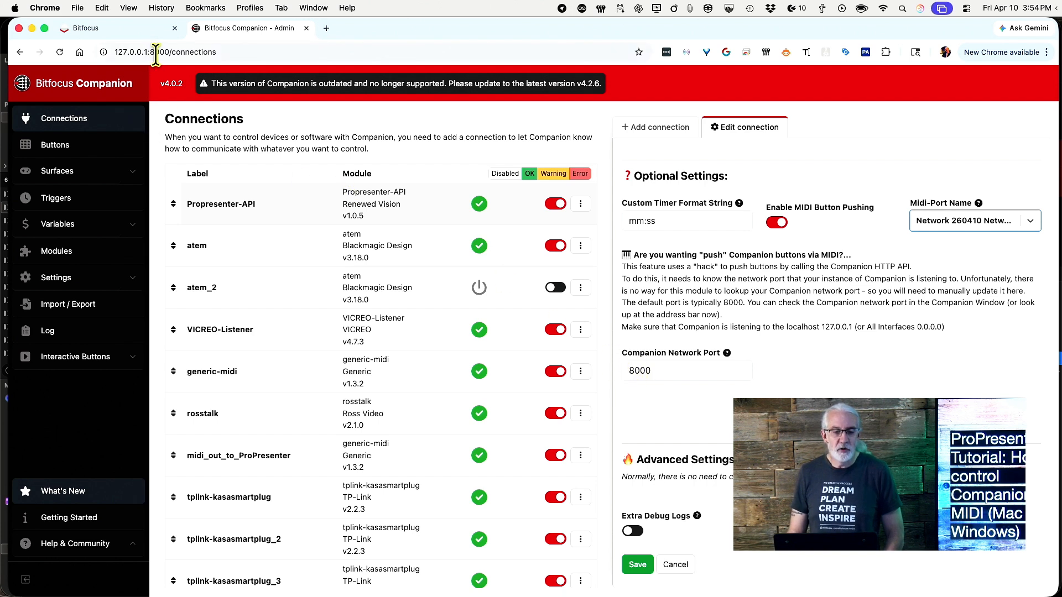
pyautogui.moveTo(171, 52); pyautogui.dragTo(150, 52)
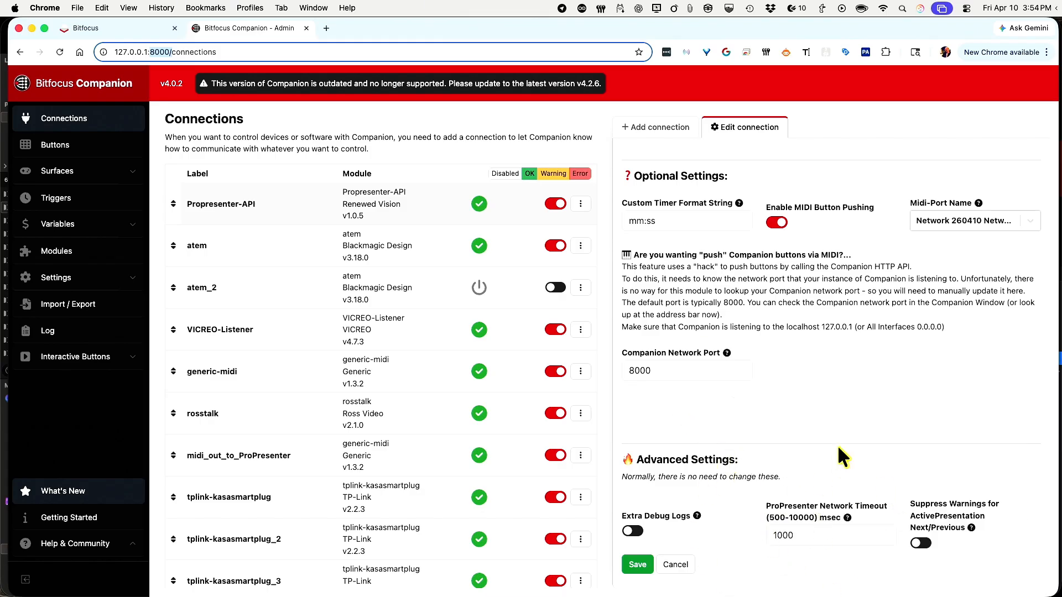
# Step: Read the ProPresenter API module help, including the Simple MIDI Button Pusher section on note-to-button mapping, and close it
pyautogui.scroll(8, 837, 445)
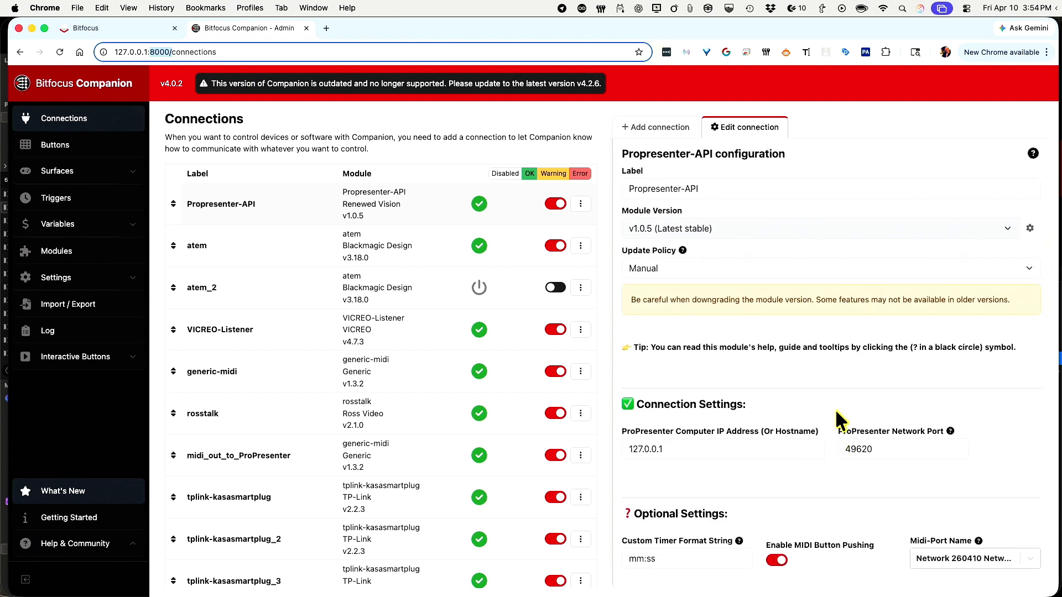
pyautogui.click(1032, 155)
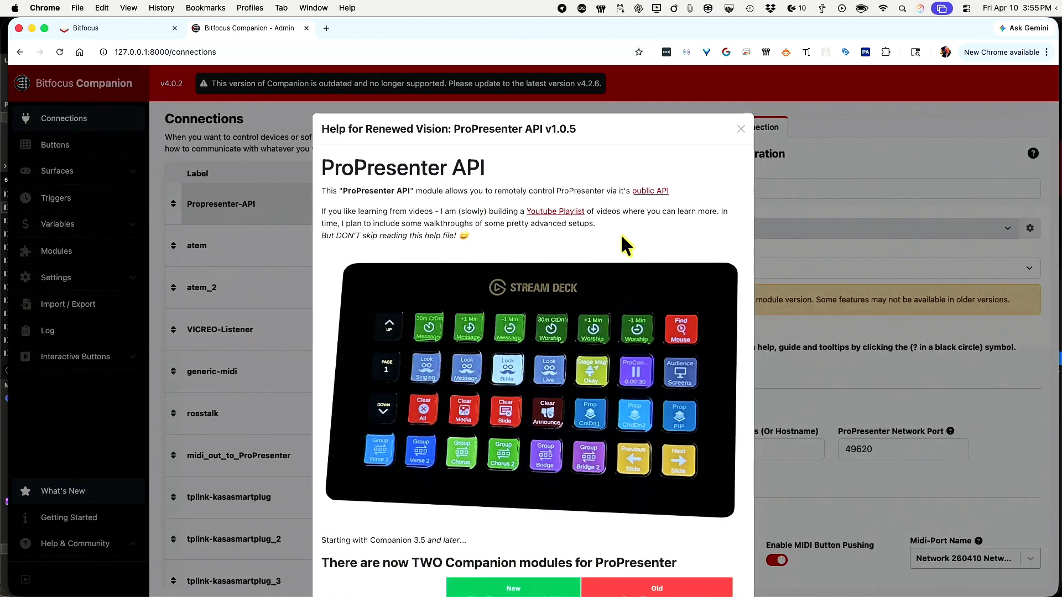
pyautogui.scroll(-20, 541, 449)
pyautogui.scroll(-20, 537, 442)
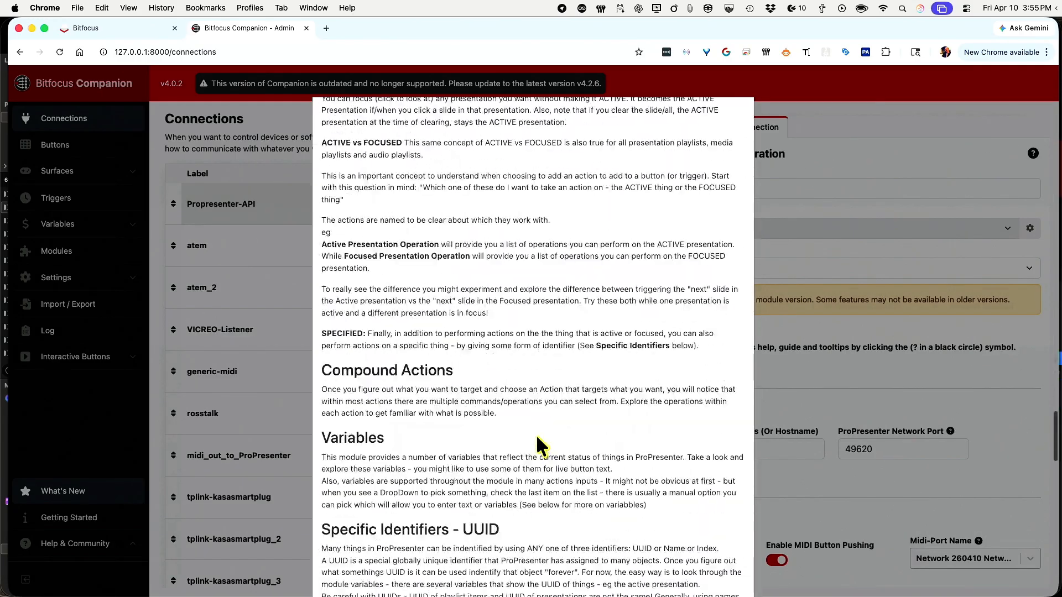
pyautogui.scroll(10, 536, 437)
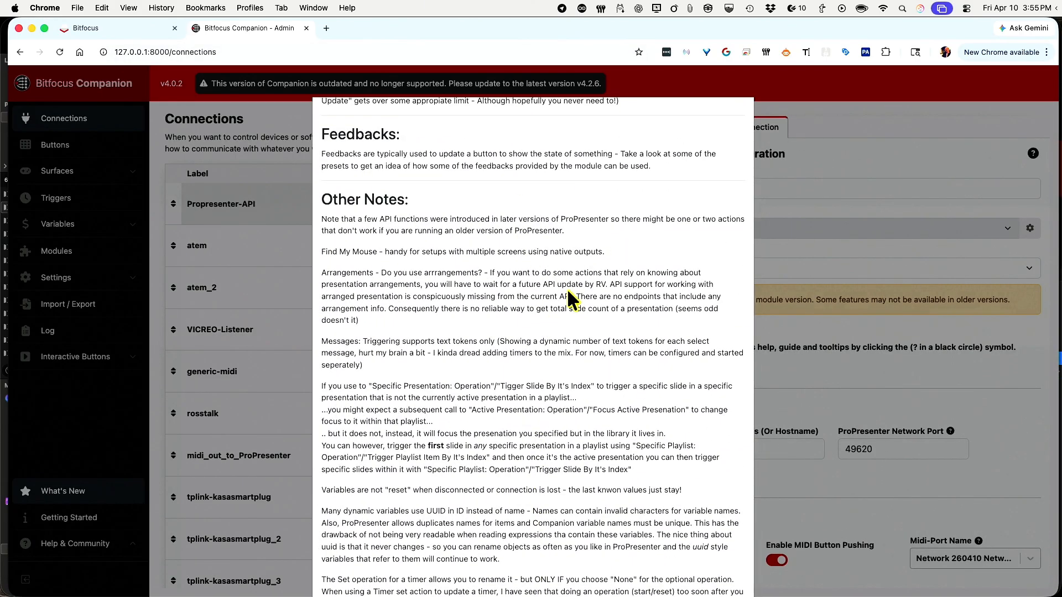
pyautogui.scroll(-15, 569, 294)
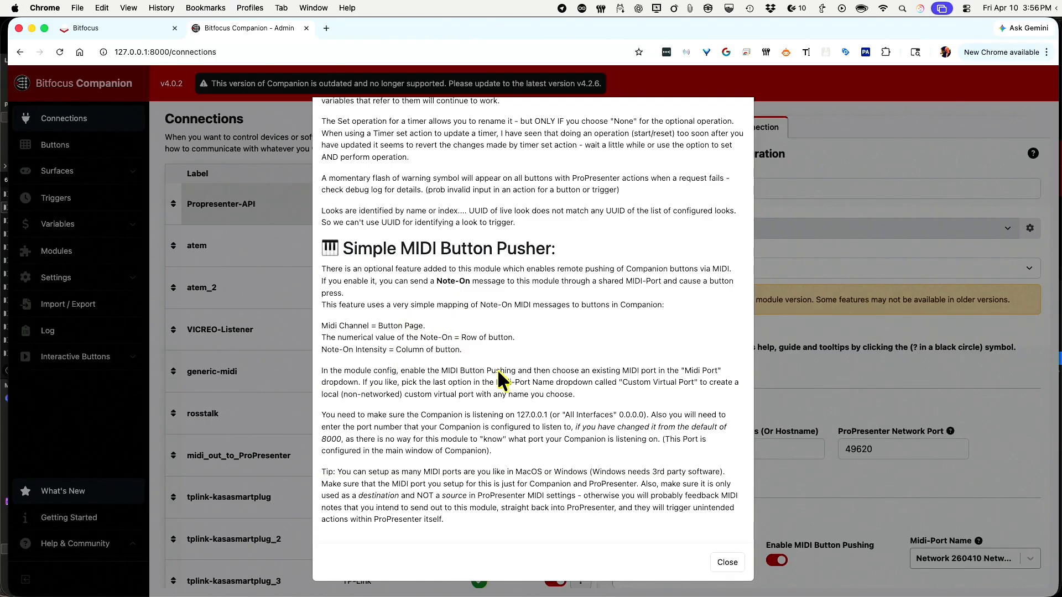
pyautogui.click(729, 562)
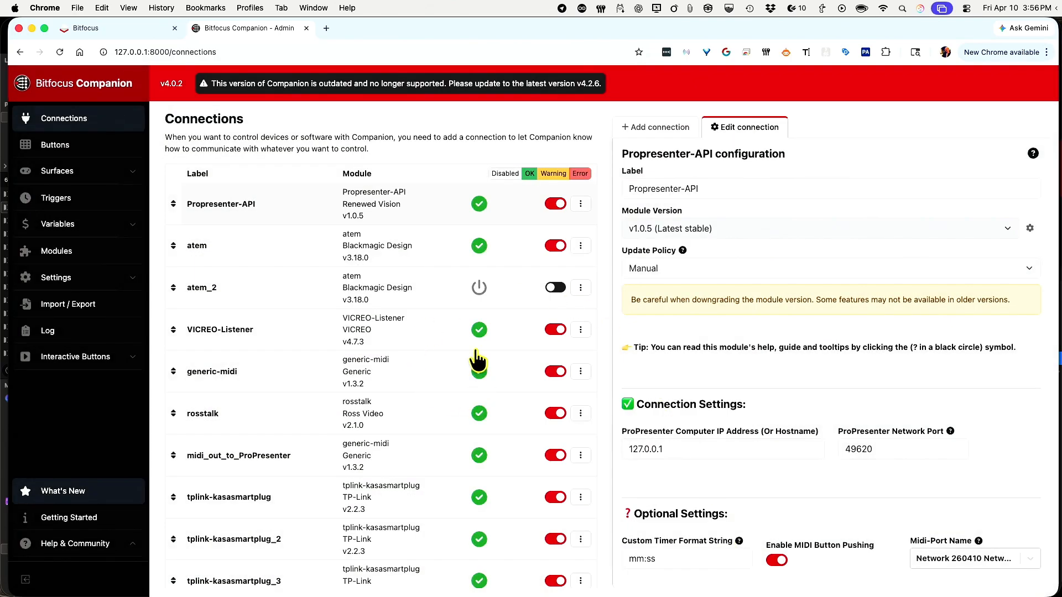
# Step: Open Companion's button grid and go to Tutorial page 3
pyautogui.click(59, 149)
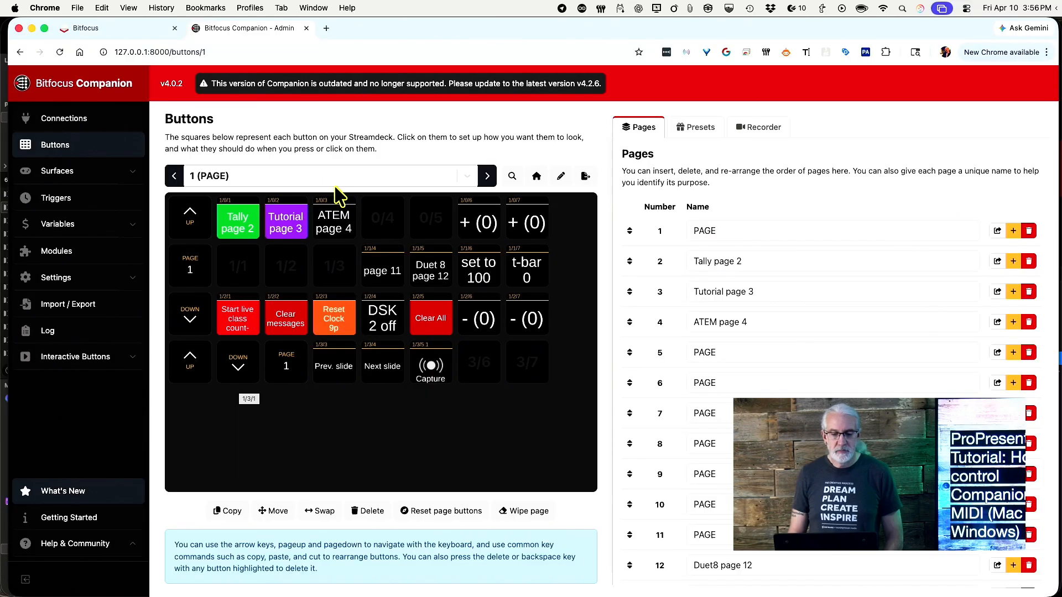
pyautogui.click(487, 177)
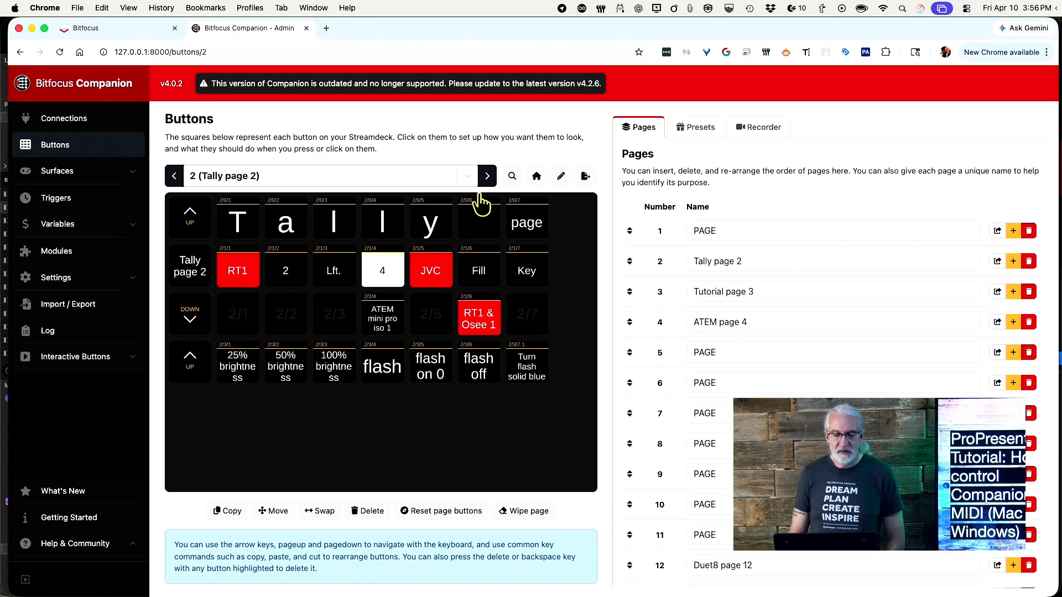
pyautogui.click(487, 177)
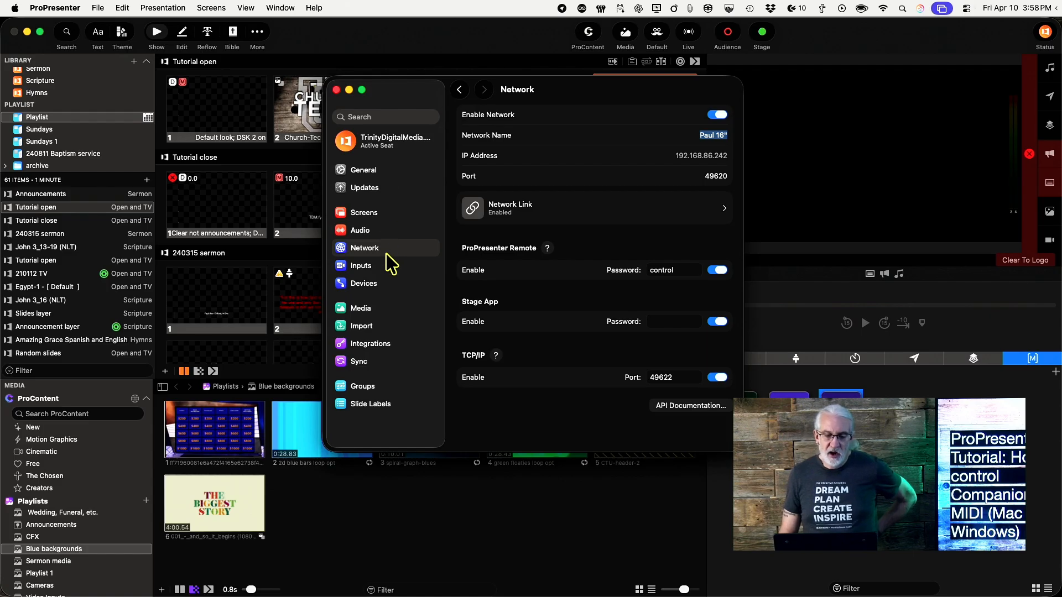
# Step: Switch to ProPresenter, add a new MIDI device in its Devices settings and close the settings
pyautogui.click(375, 281)
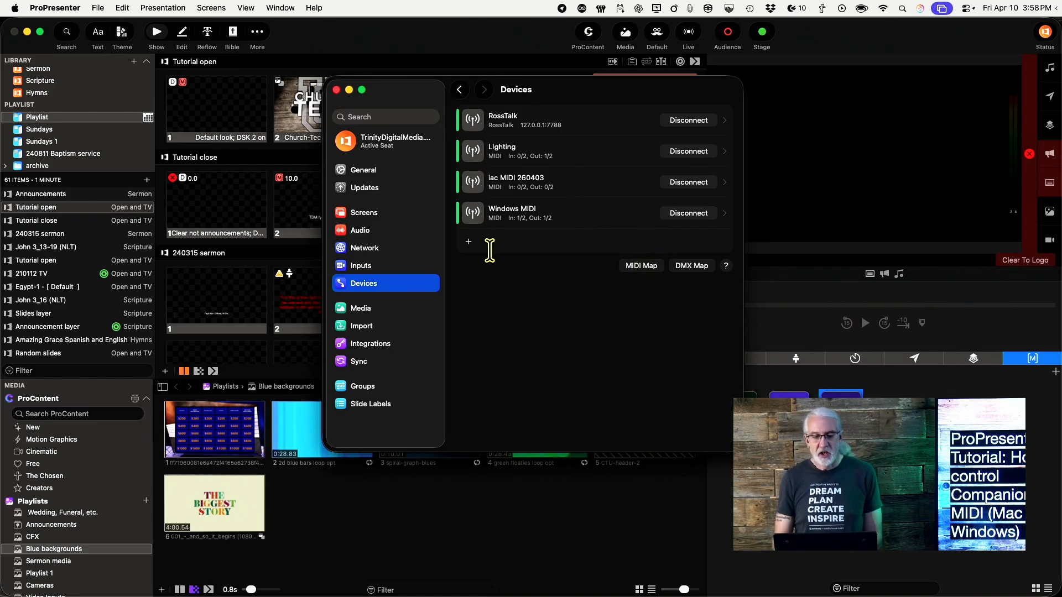
pyautogui.click(468, 242)
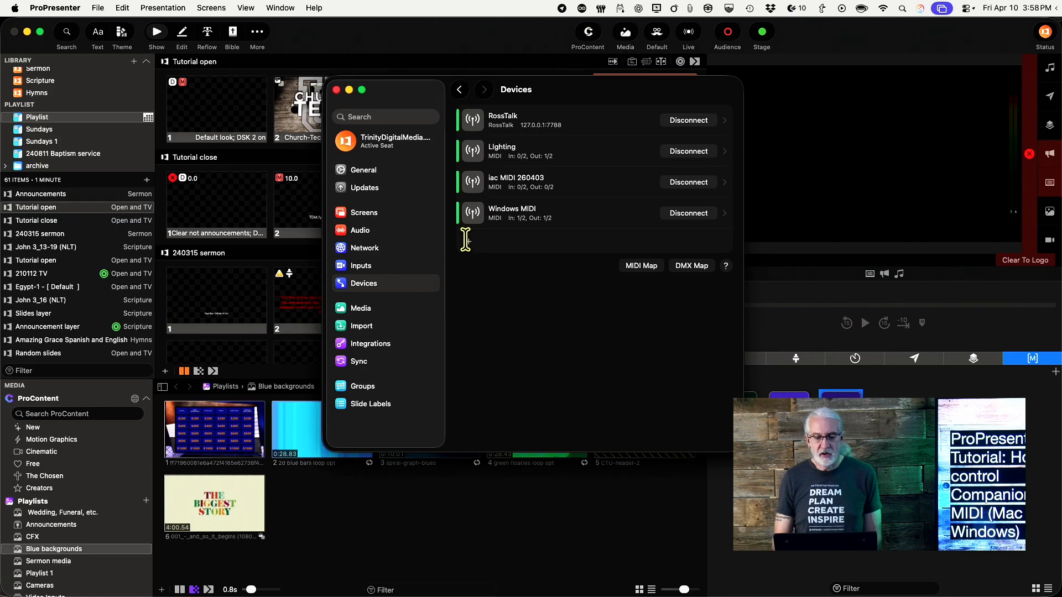
pyautogui.click(468, 242)
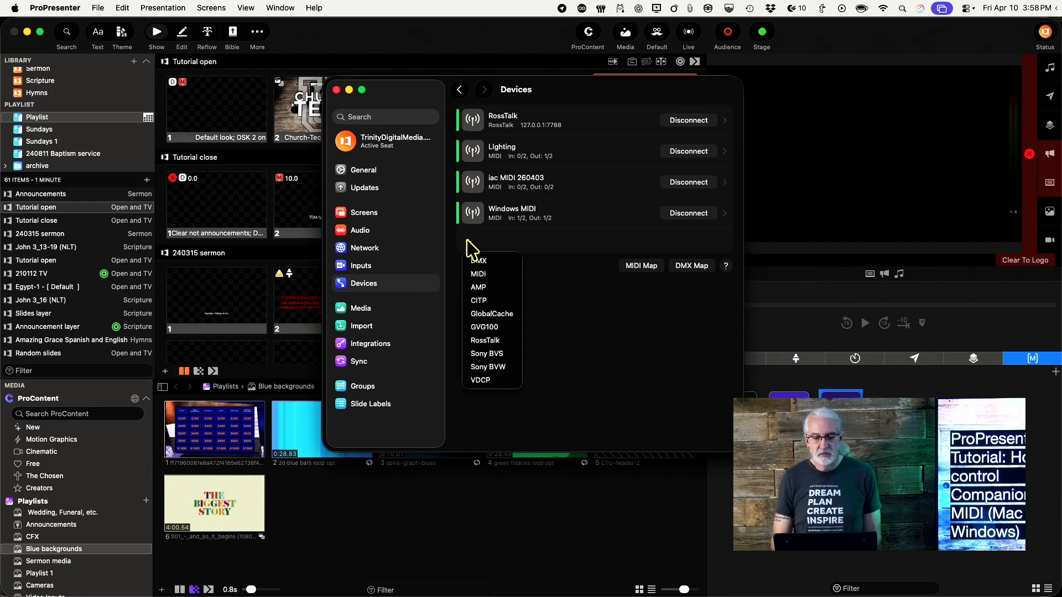
pyautogui.click(485, 274)
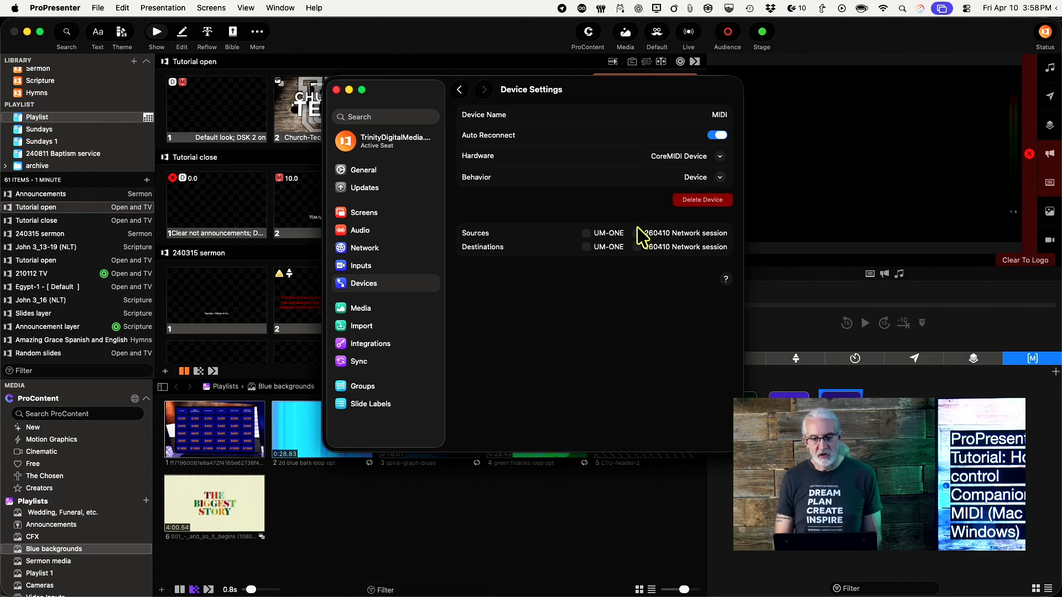
pyautogui.click(336, 89)
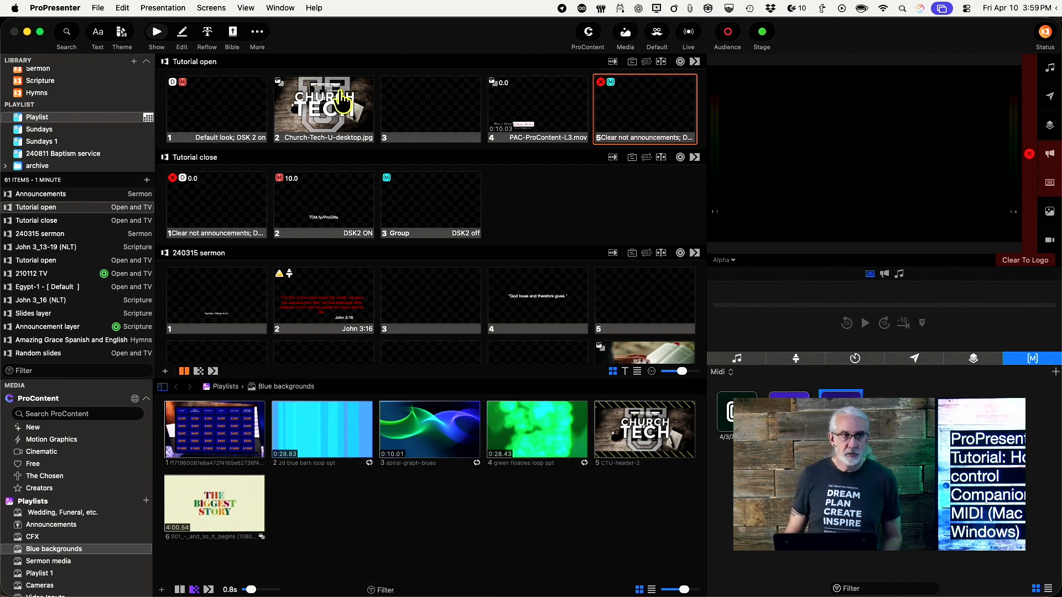
# Step: In Audio MIDI Setup, activate the iAC 260404 configuration, check the IAC Driver's port and online setting, and return to ProPresenter
pyautogui.press('super+Tab')
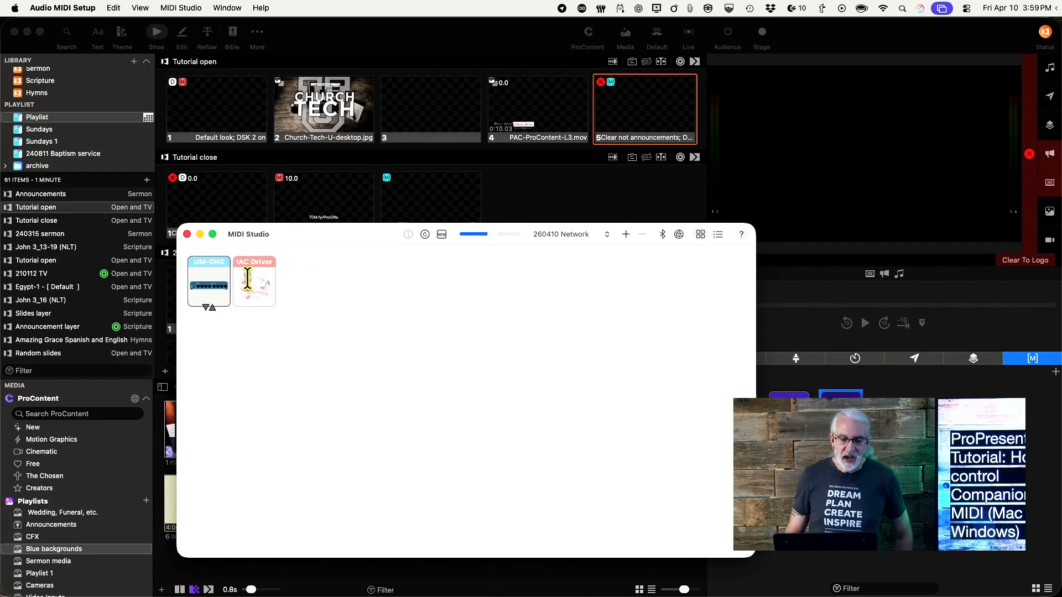
pyautogui.click(607, 234)
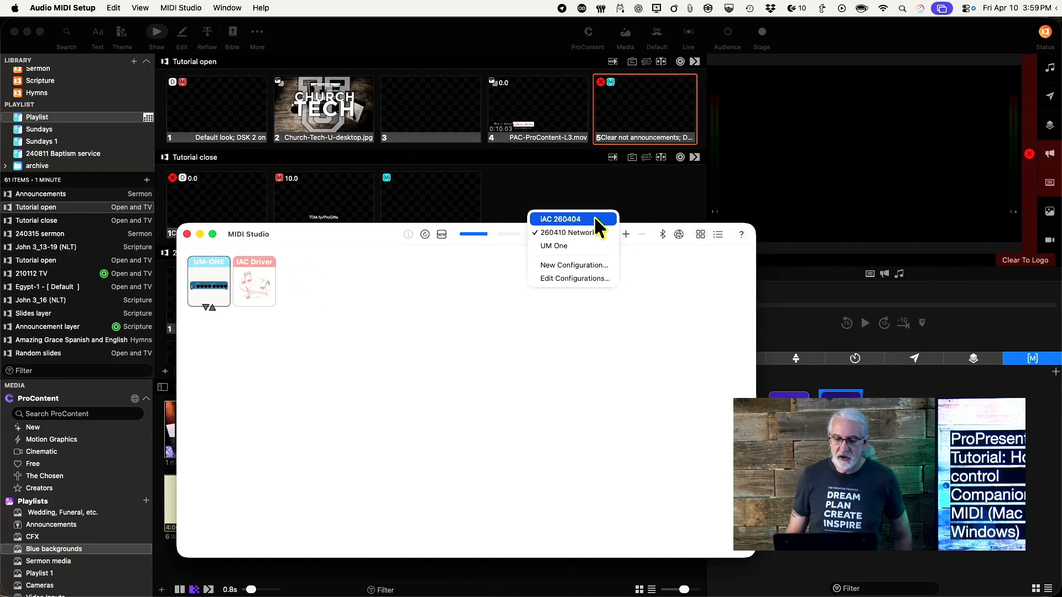
pyautogui.click(597, 220)
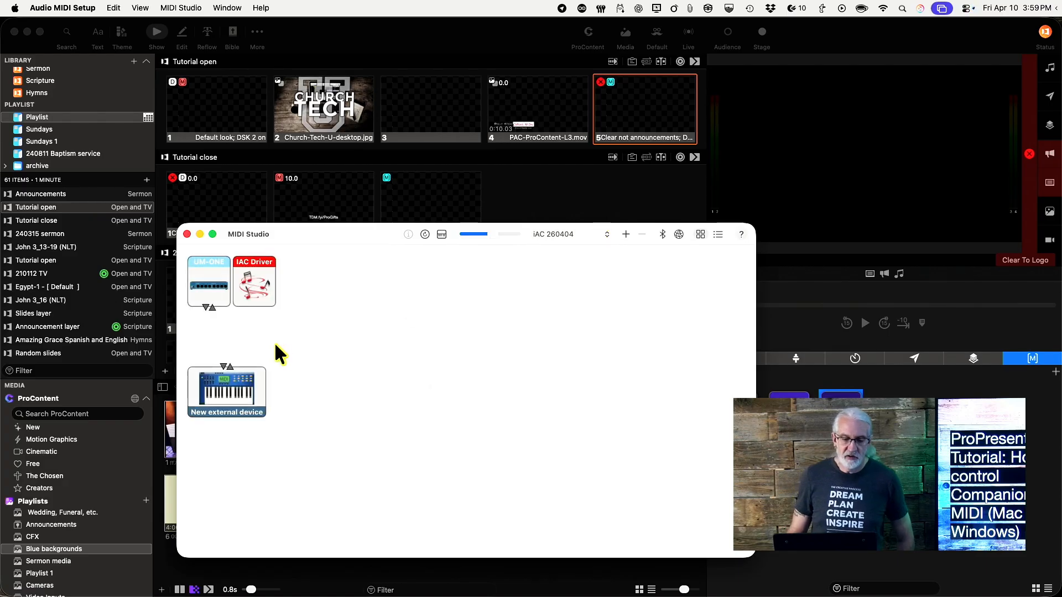
pyautogui.doubleClick(251, 294)
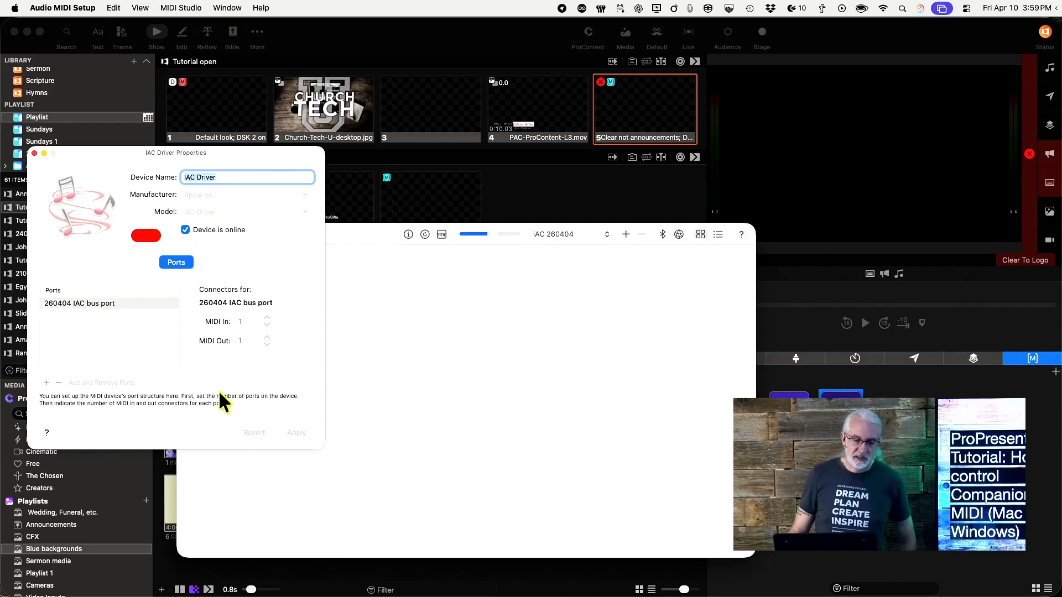
pyautogui.click(34, 152)
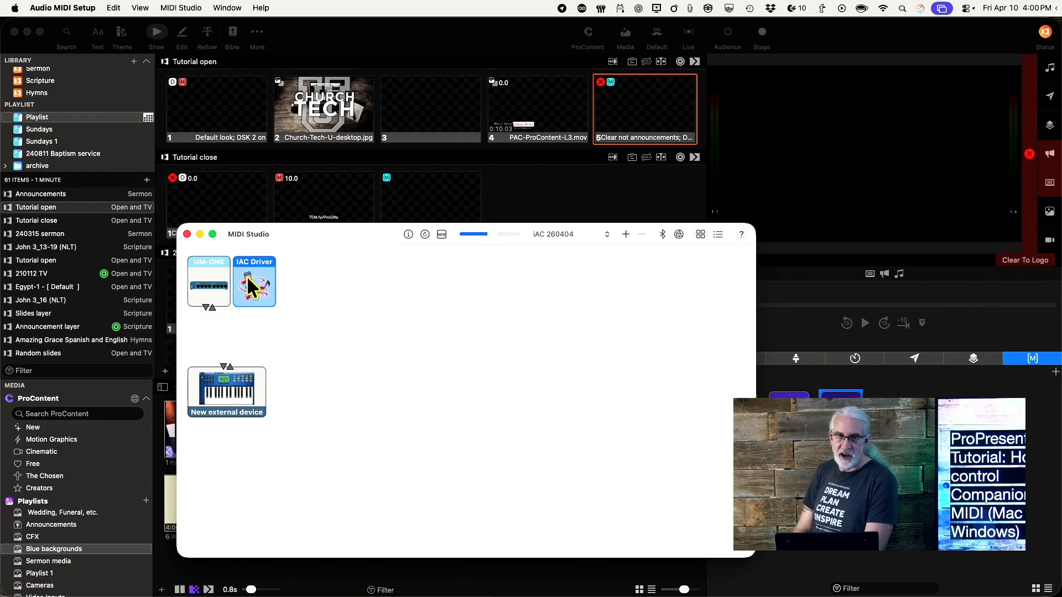
pyautogui.click(456, 52)
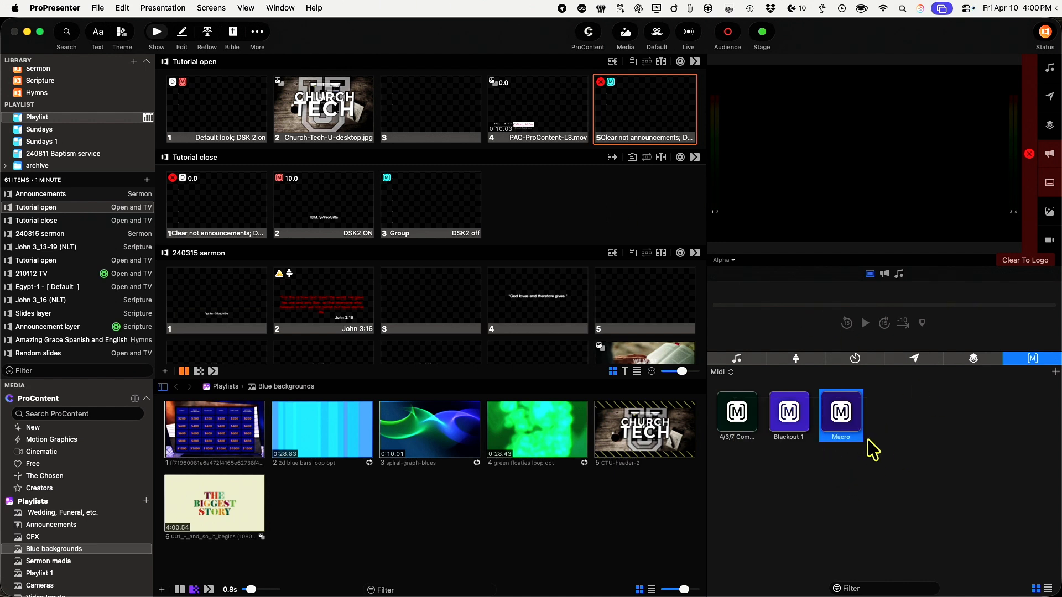
# Step: Add a MIDI Note On communication action for the iac MIDI 260403 device to the 4/3/7 Companion macro
pyautogui.click(739, 420)
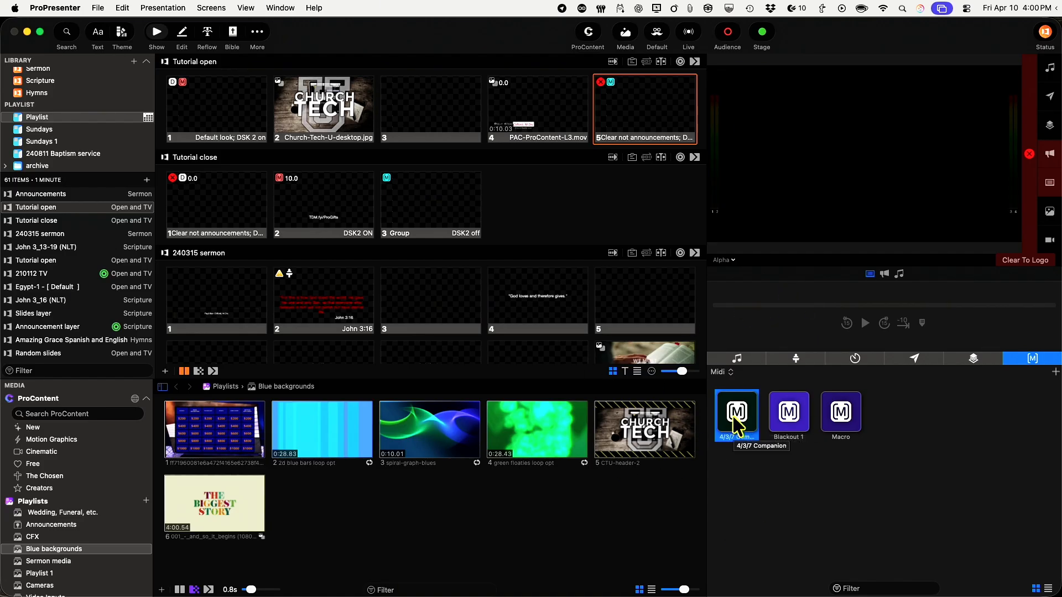
pyautogui.rightClick(738, 427)
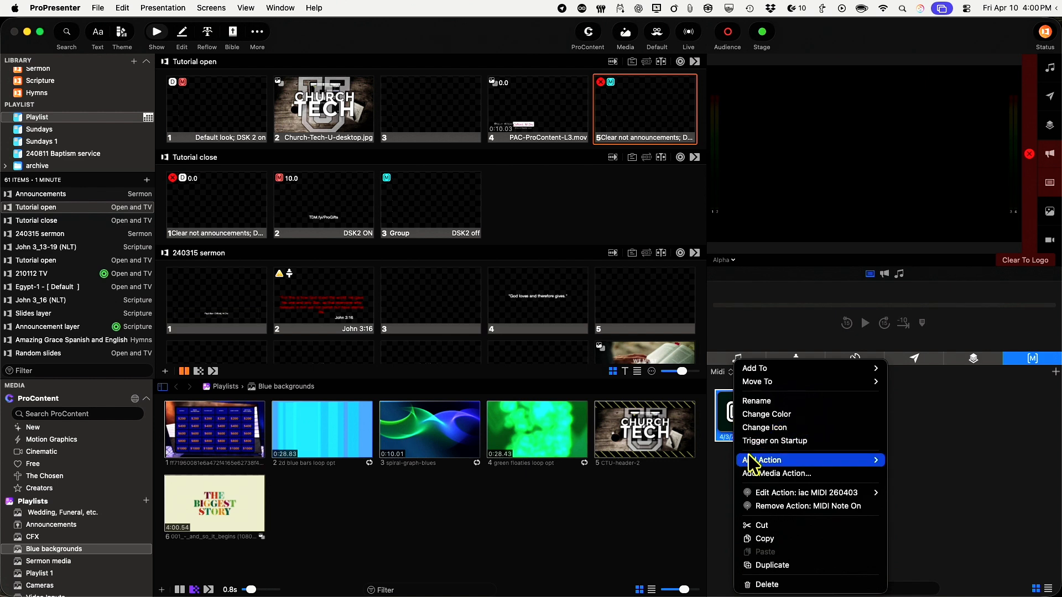
pyautogui.moveTo(751, 464)
pyautogui.moveTo(942, 471)
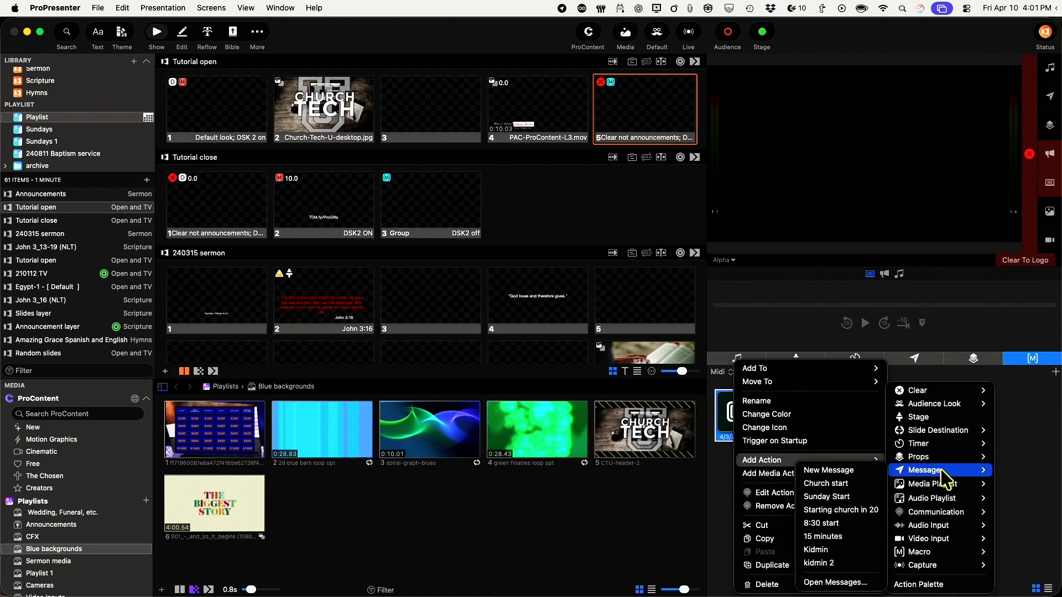
pyautogui.moveTo(943, 515)
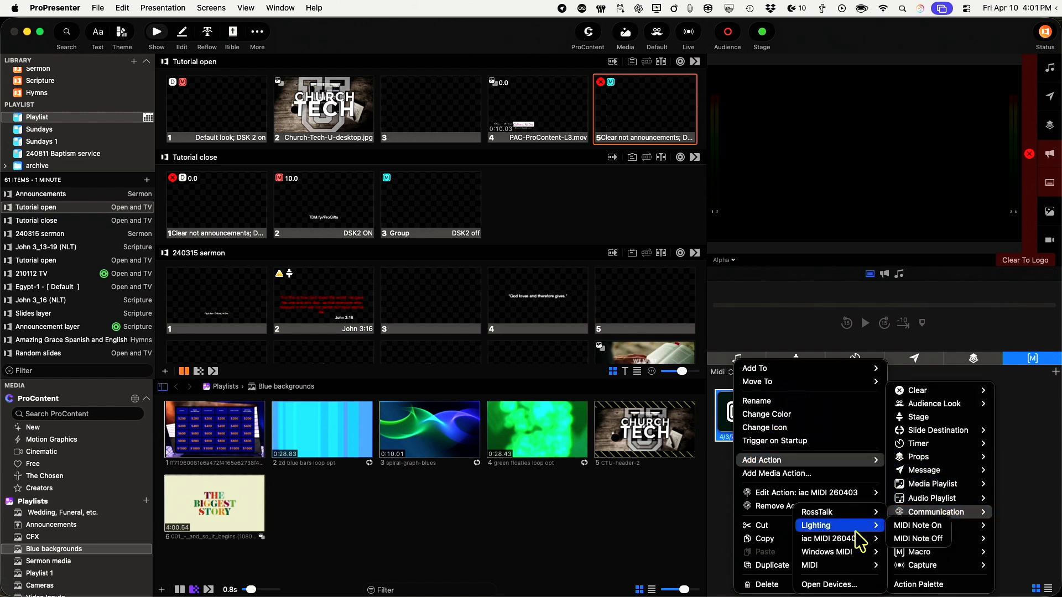
pyautogui.moveTo(844, 542)
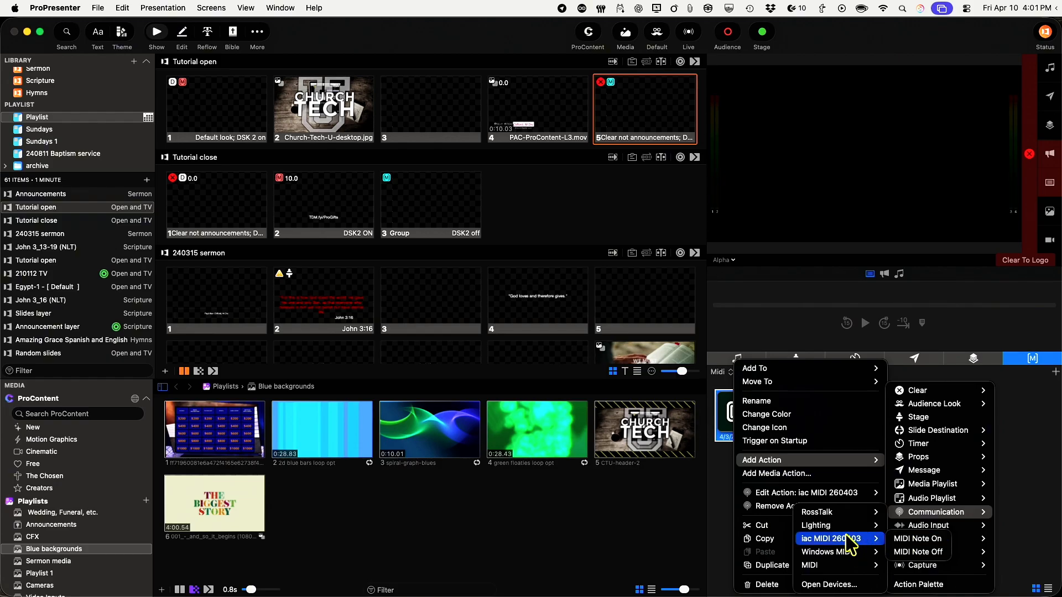
pyautogui.click(906, 539)
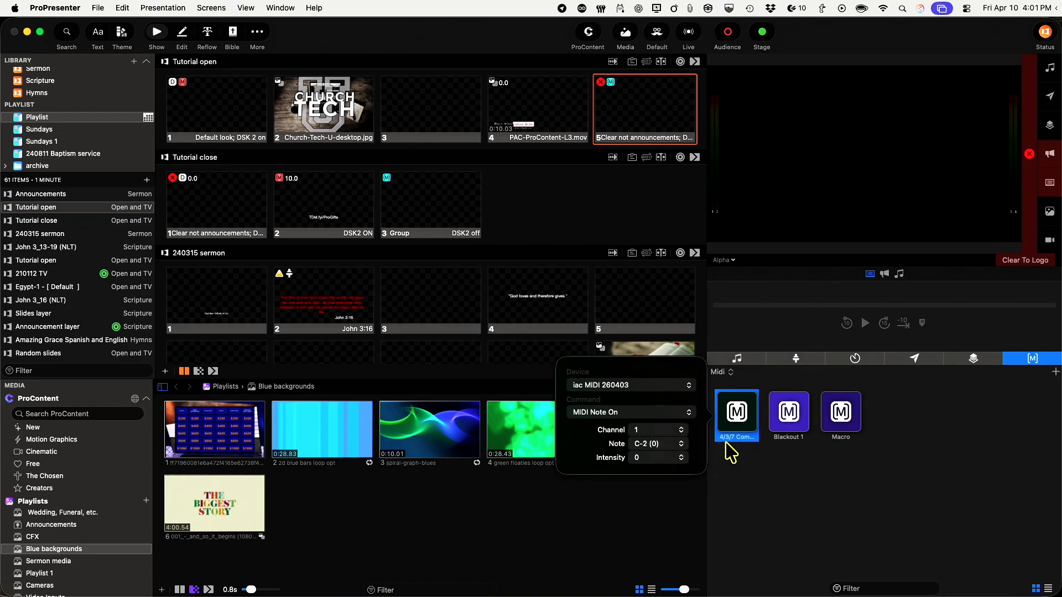
# Step: Set the MIDI Note On action to channel 4, note D#-2 (3) and intensity 7
pyautogui.click(681, 431)
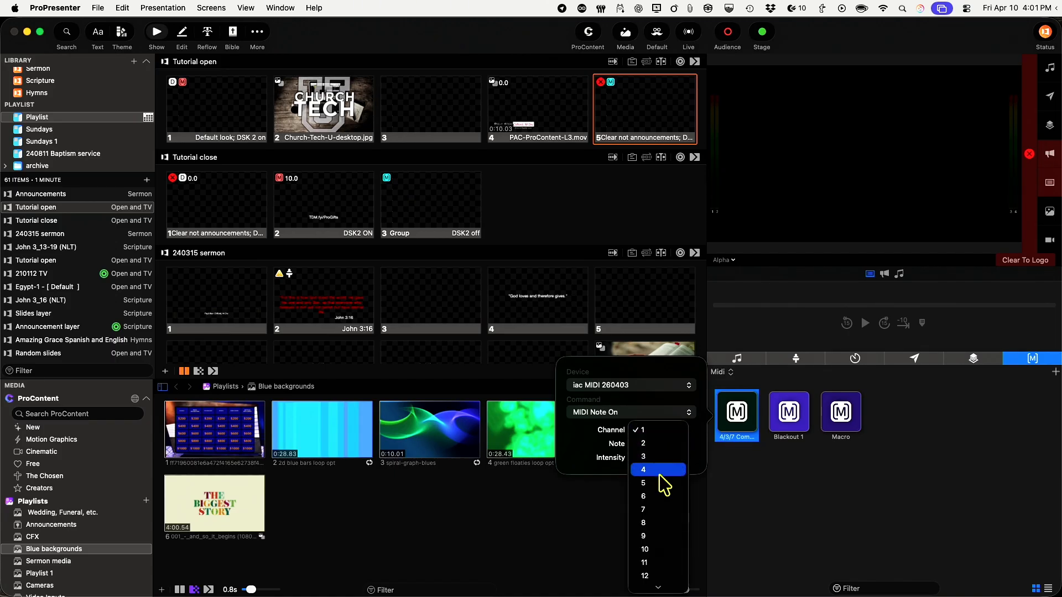
pyautogui.click(665, 470)
pyautogui.click(679, 445)
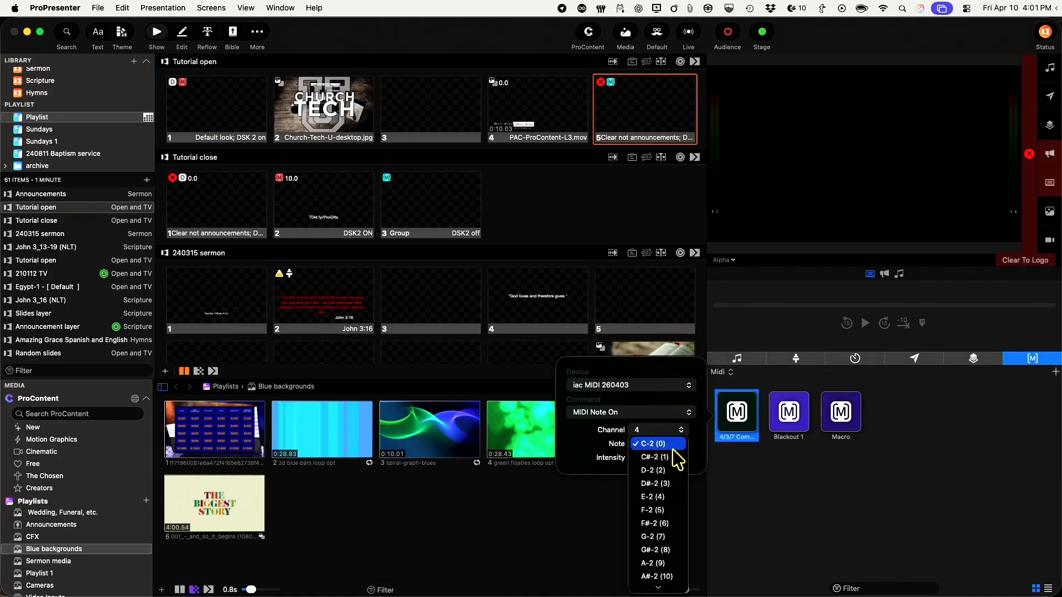
pyautogui.click(664, 483)
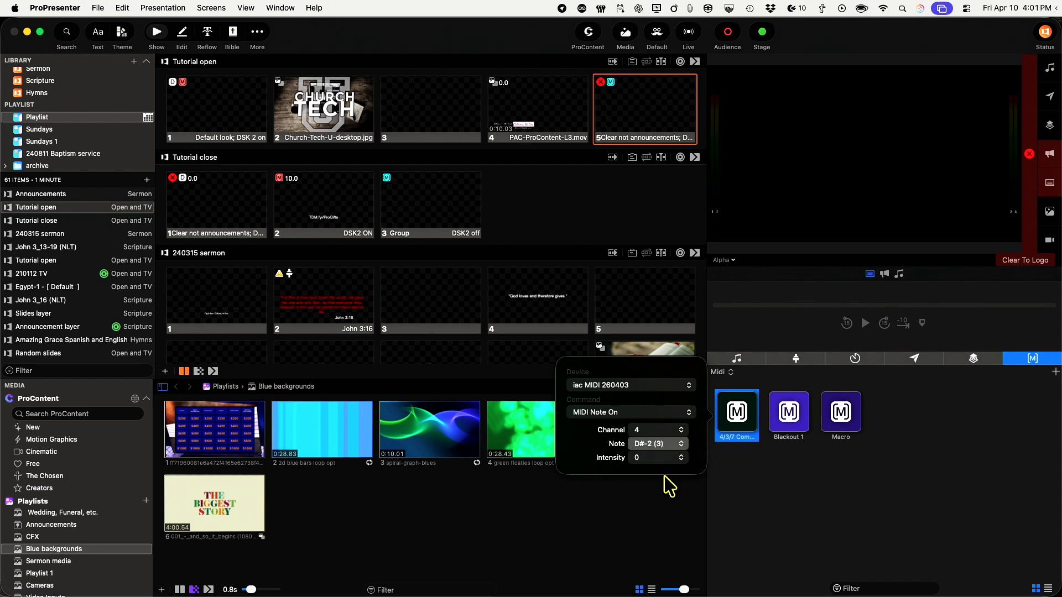
pyautogui.click(669, 458)
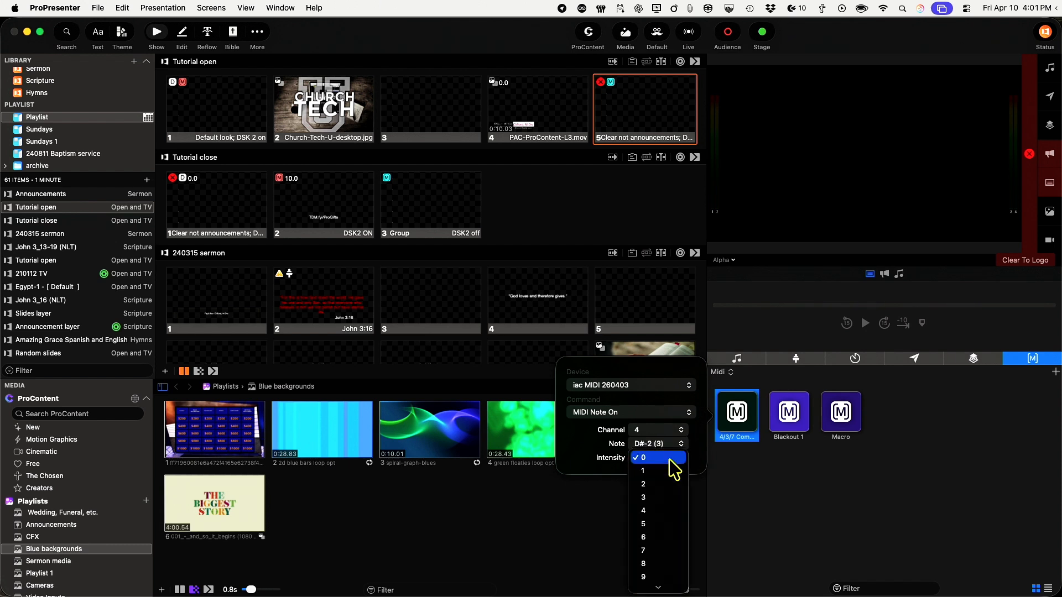
pyautogui.click(655, 550)
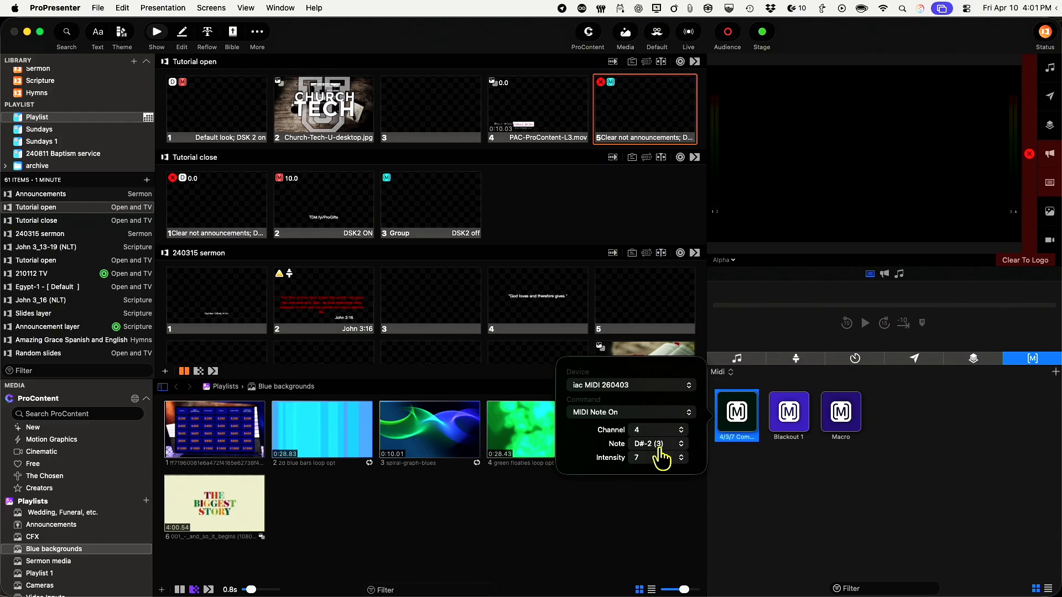
# Step: Check the Cut button's location on Companion's Tutorial page 3 and set the MIDI Note On action to channel 3, note C#-2 (1) and intensity 3
pyautogui.press('super+Tab')
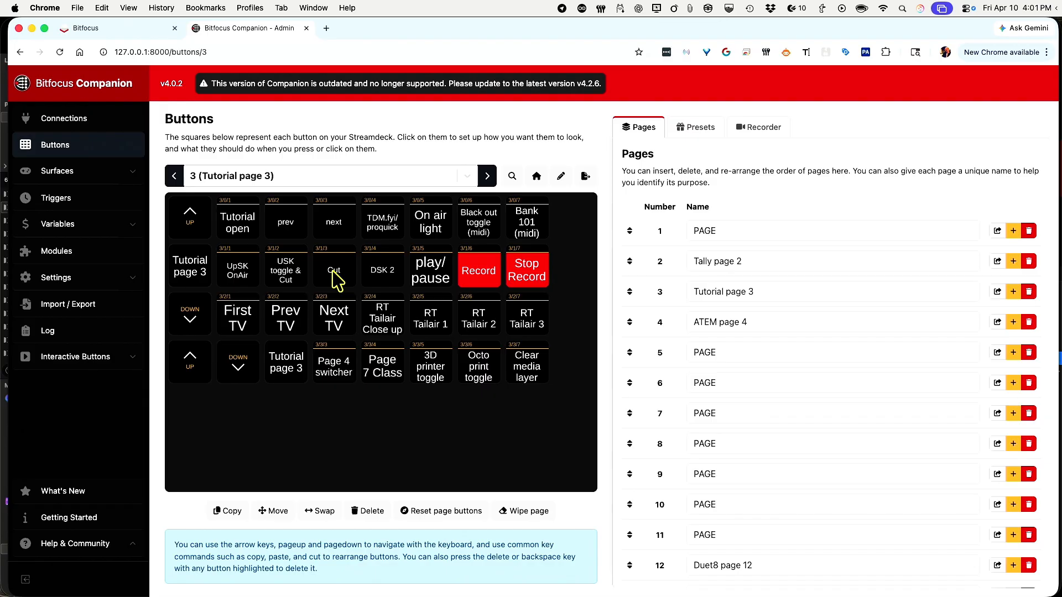
pyautogui.press('super+Tab')
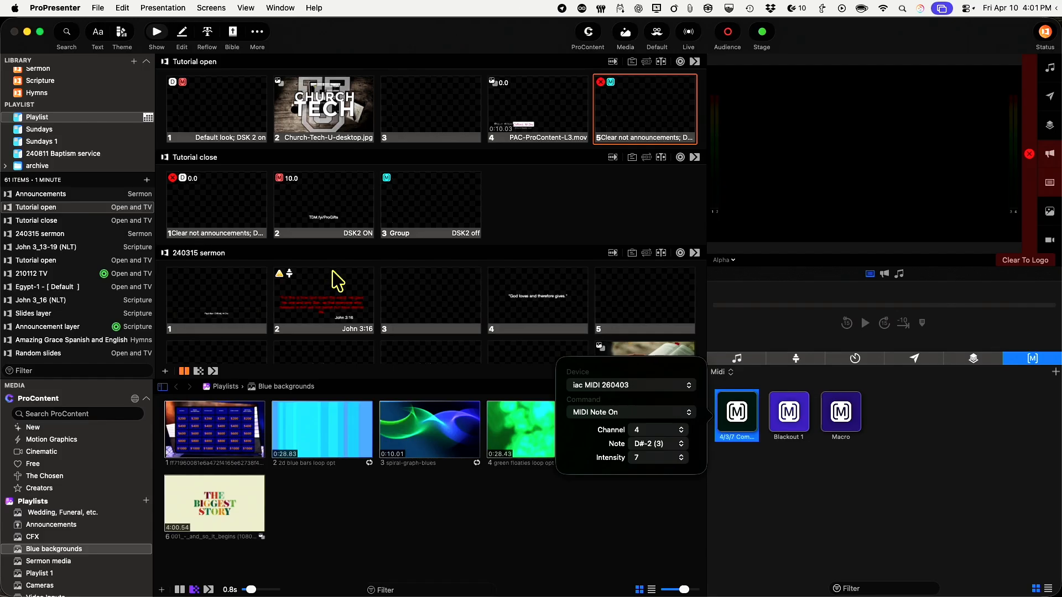
pyautogui.click(683, 429)
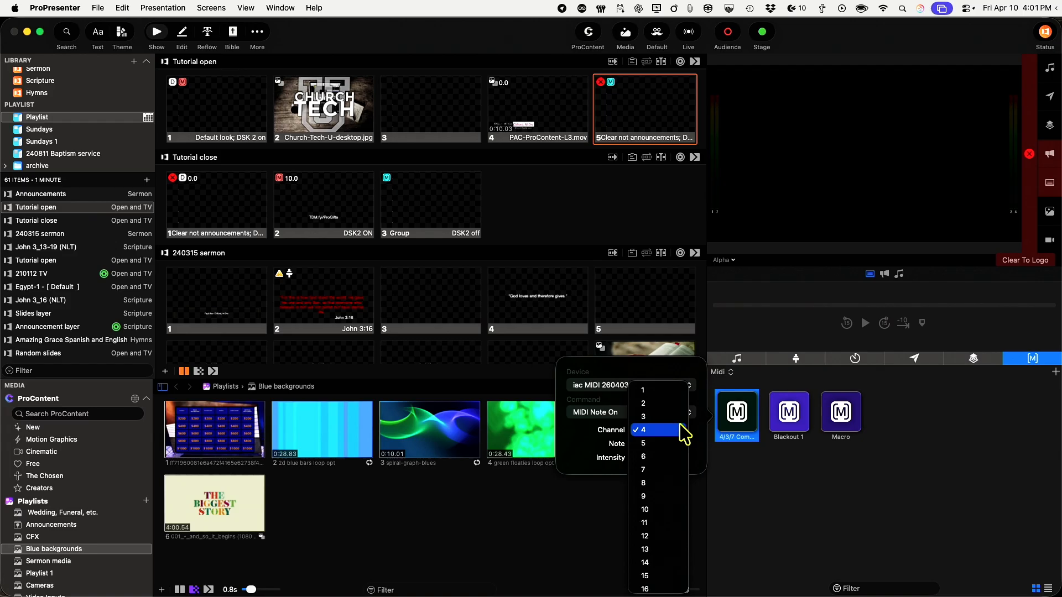
pyautogui.click(676, 417)
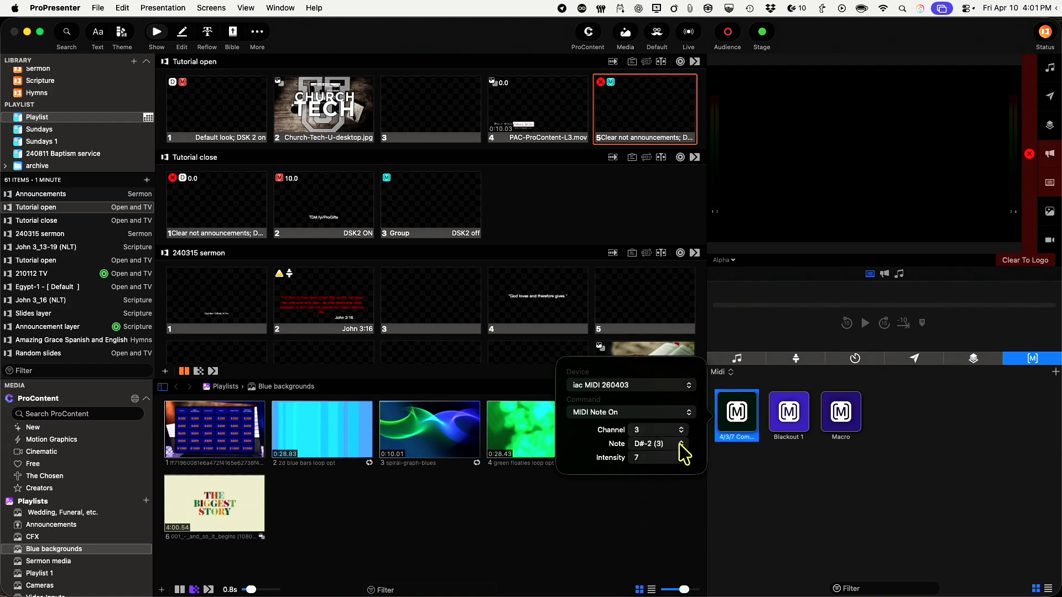
pyautogui.click(682, 433)
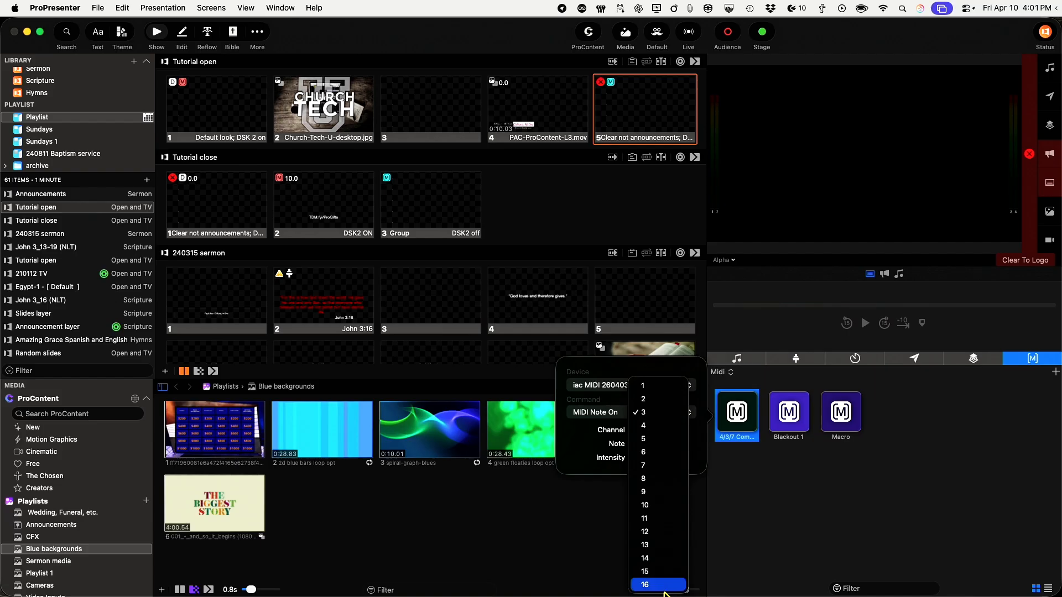
pyautogui.click(653, 413)
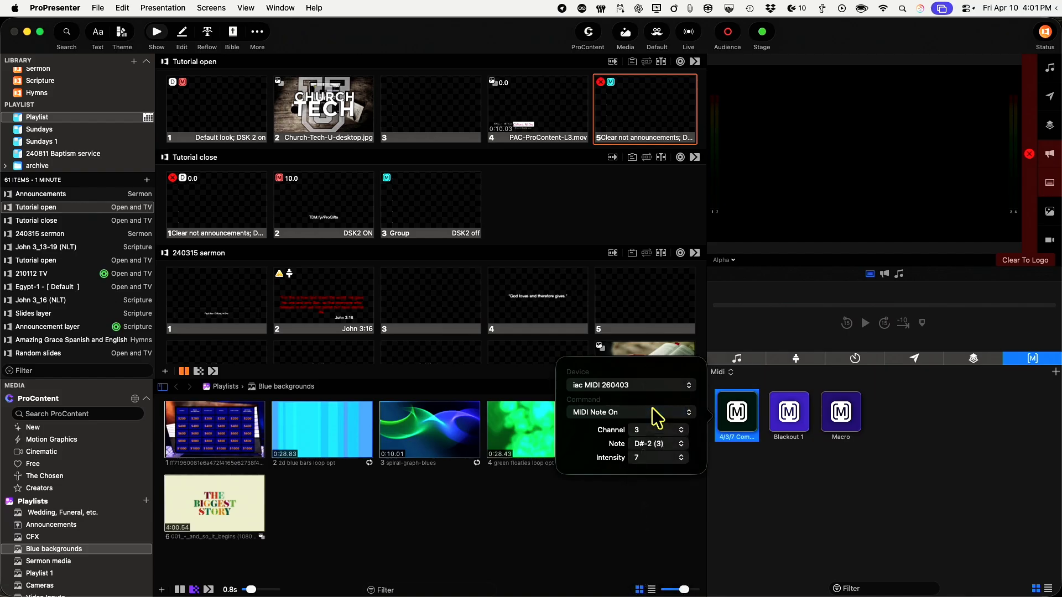
pyautogui.click(684, 444)
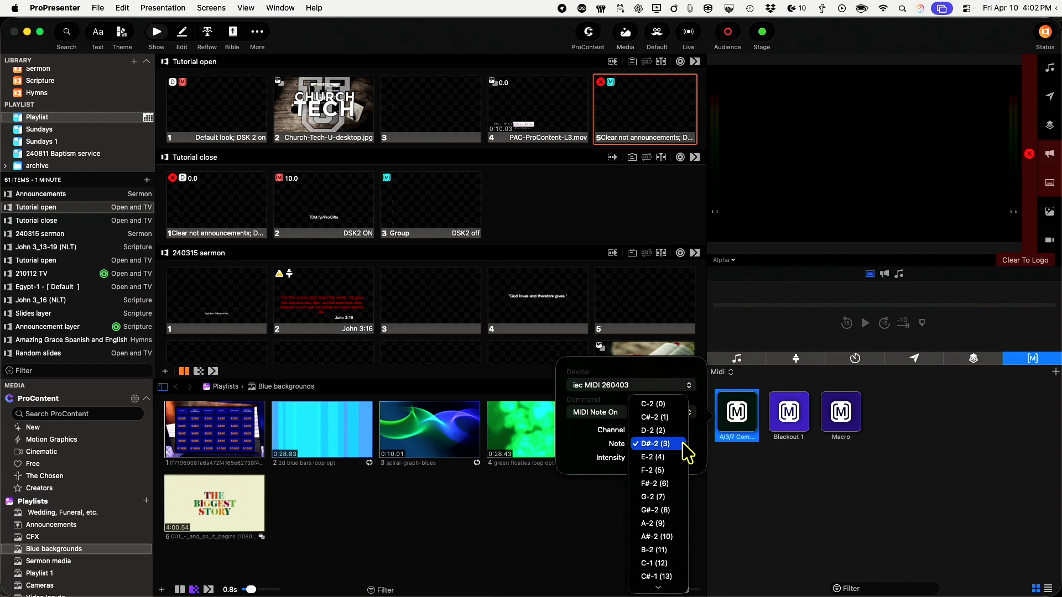
pyautogui.click(674, 418)
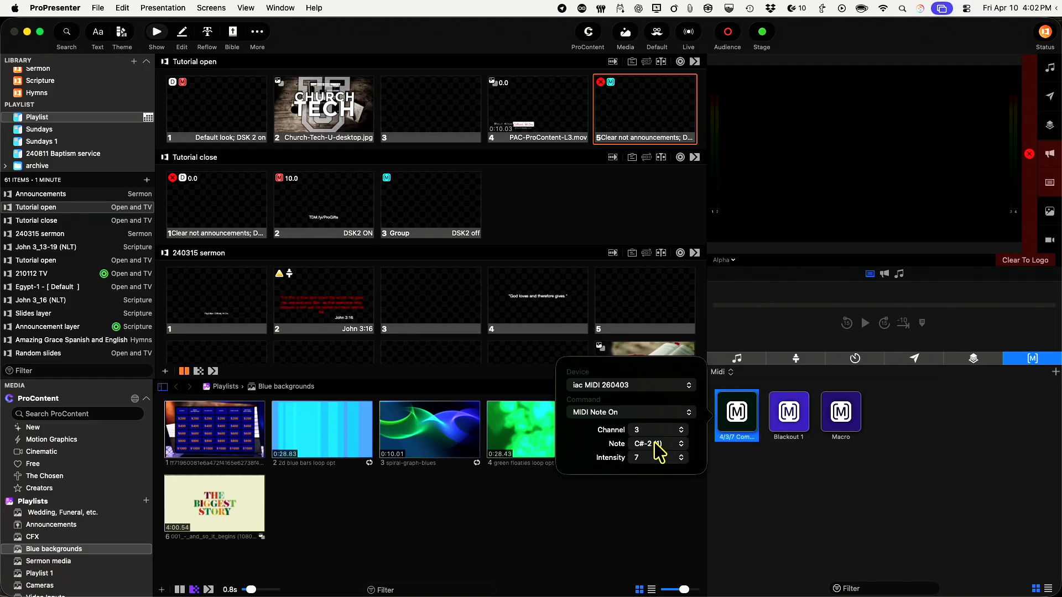
pyautogui.click(679, 459)
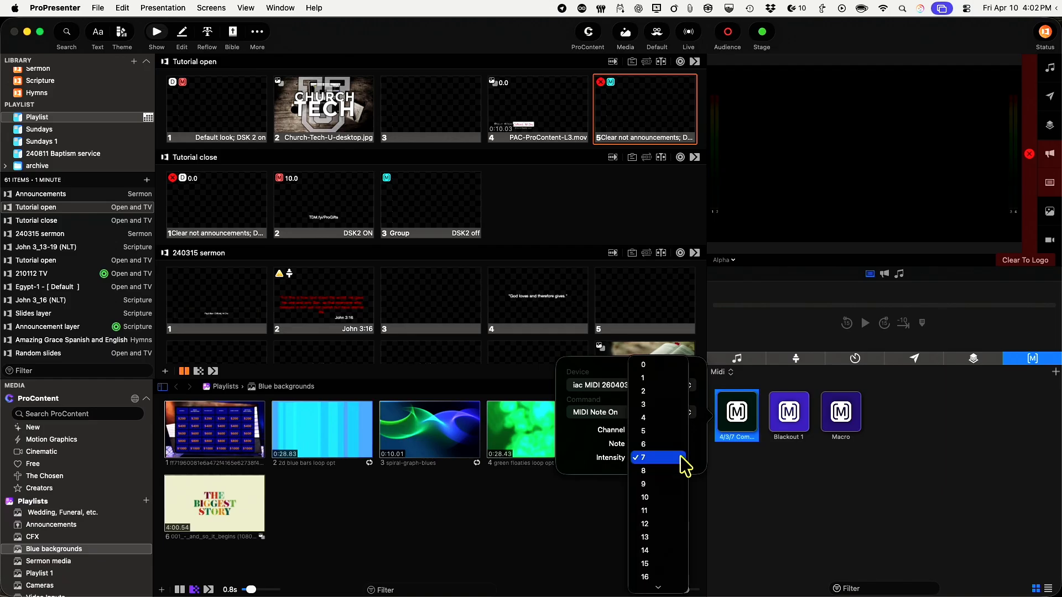
pyautogui.click(663, 407)
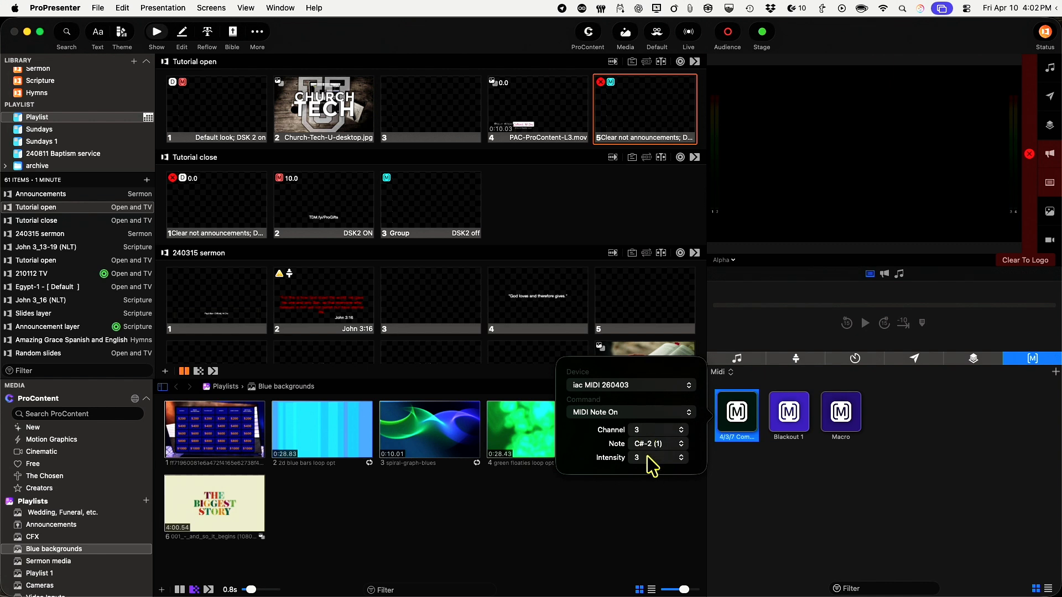
# Step: Finish editing the MIDI Note On action and trigger the 4/3/7 Companion macro
pyautogui.click(744, 492)
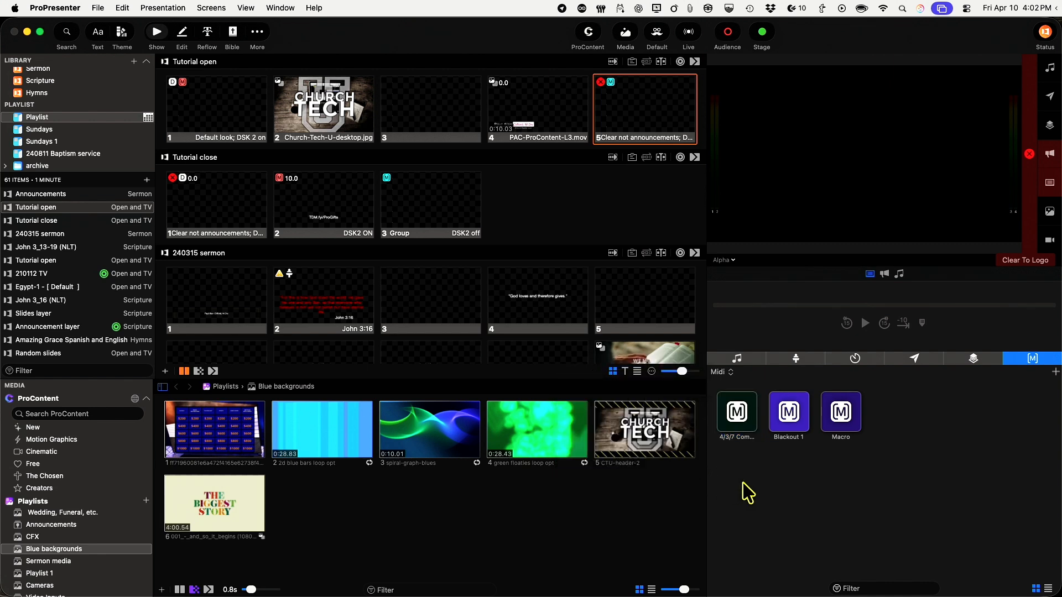
pyautogui.click(742, 413)
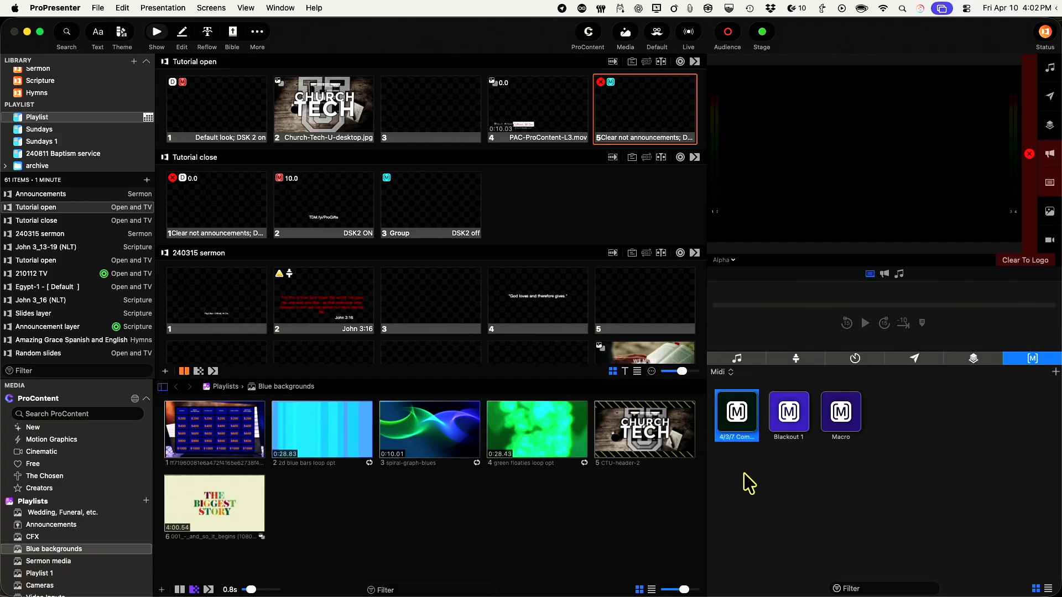
# Step: Create a new macro in the Midi collection and add a MIDI Note On communication action for the iac MIDI 260403 device
pyautogui.click(1055, 372)
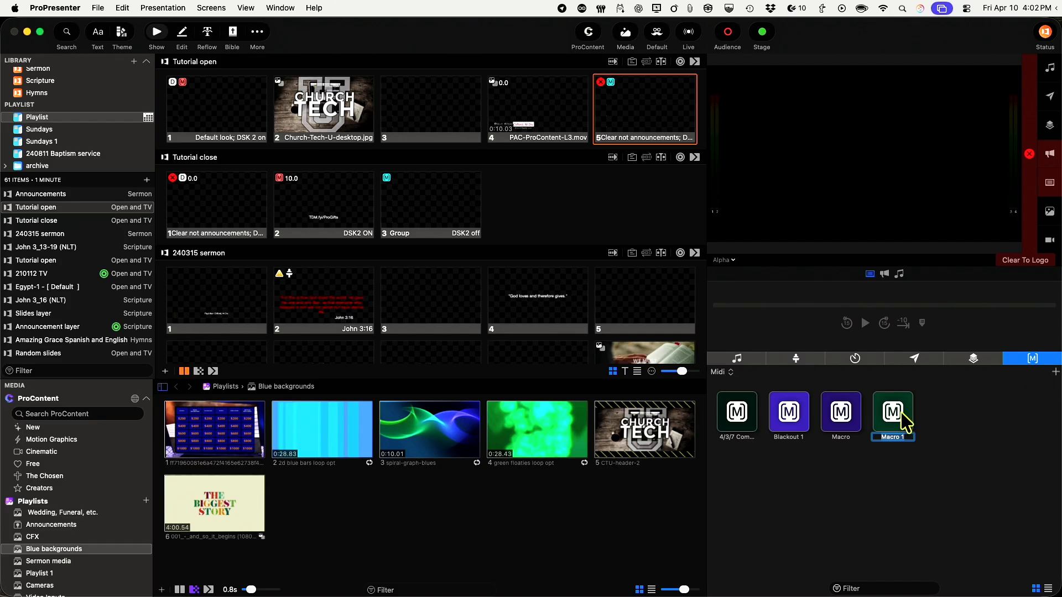
pyautogui.rightClick(905, 426)
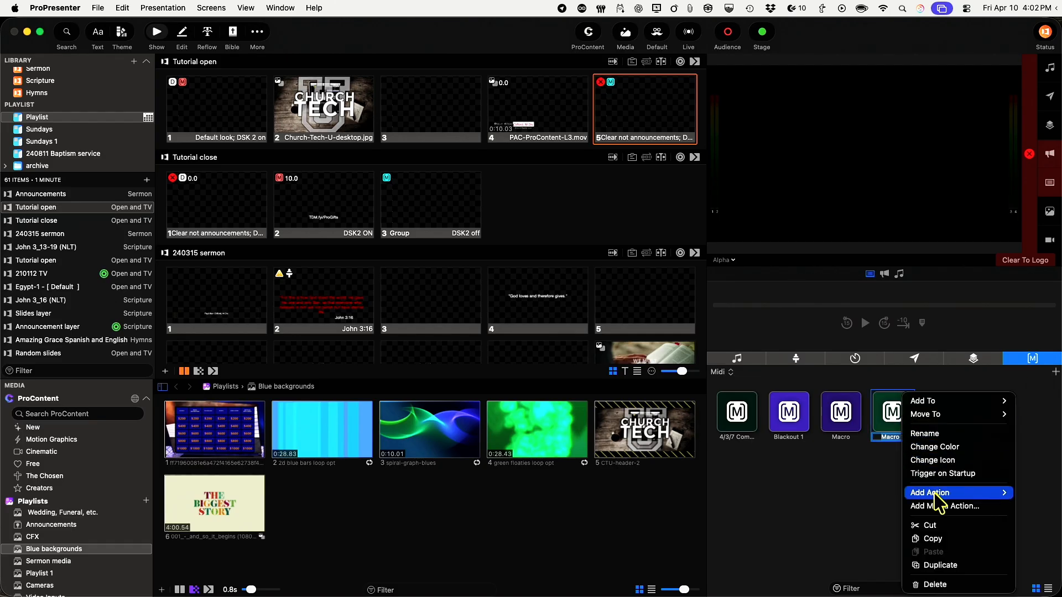
pyautogui.moveTo(935, 494)
pyautogui.moveTo(879, 500)
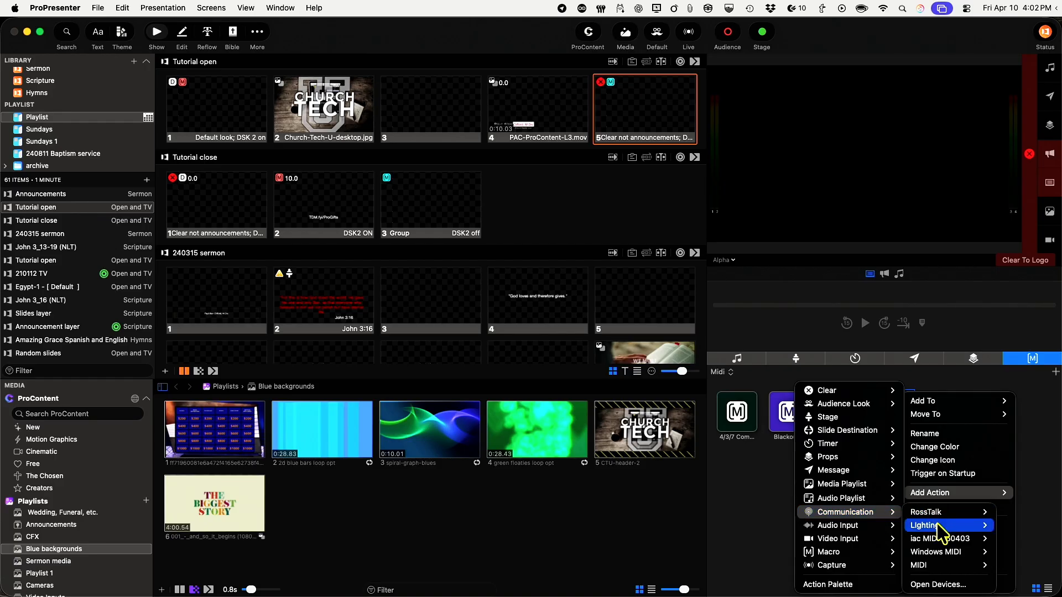
pyautogui.moveTo(941, 541)
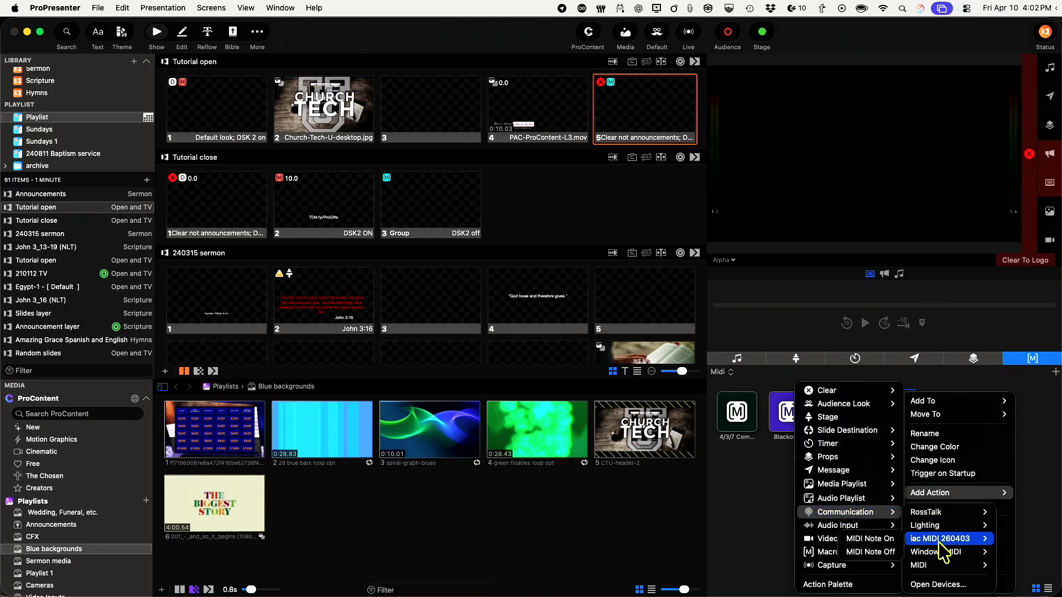
pyautogui.click(882, 540)
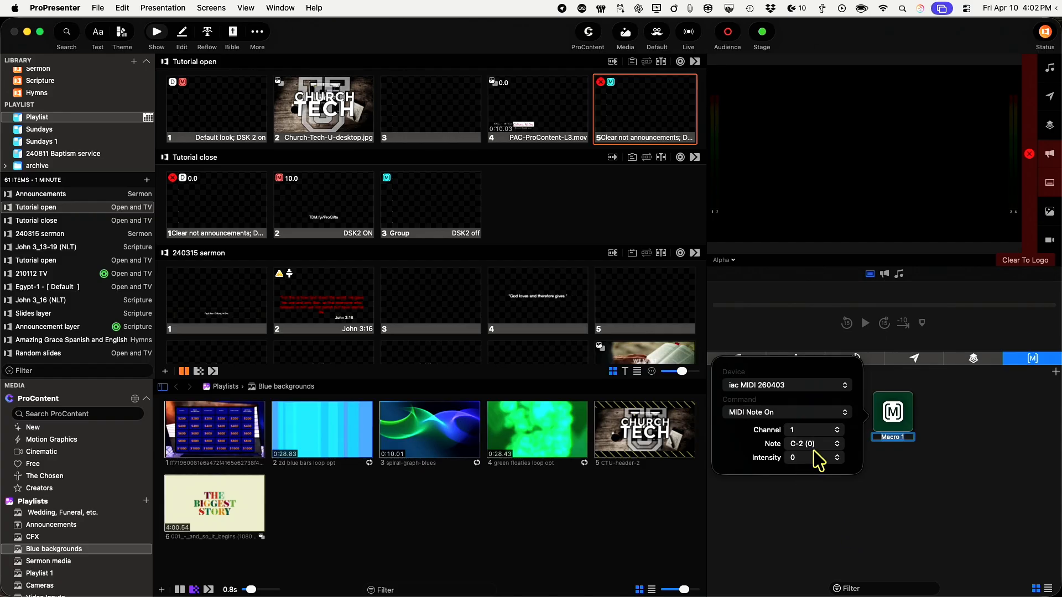
# Step: Set the new macro's MIDI Note On action to channel 3, note C#-2 (1) and intensity 3
pyautogui.click(838, 429)
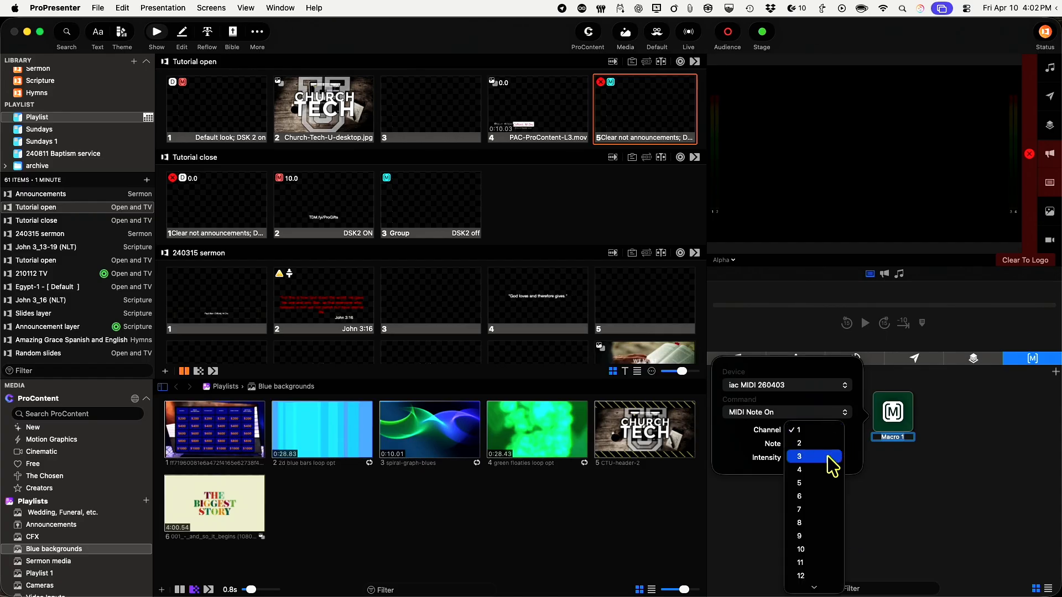
pyautogui.click(831, 457)
pyautogui.click(837, 444)
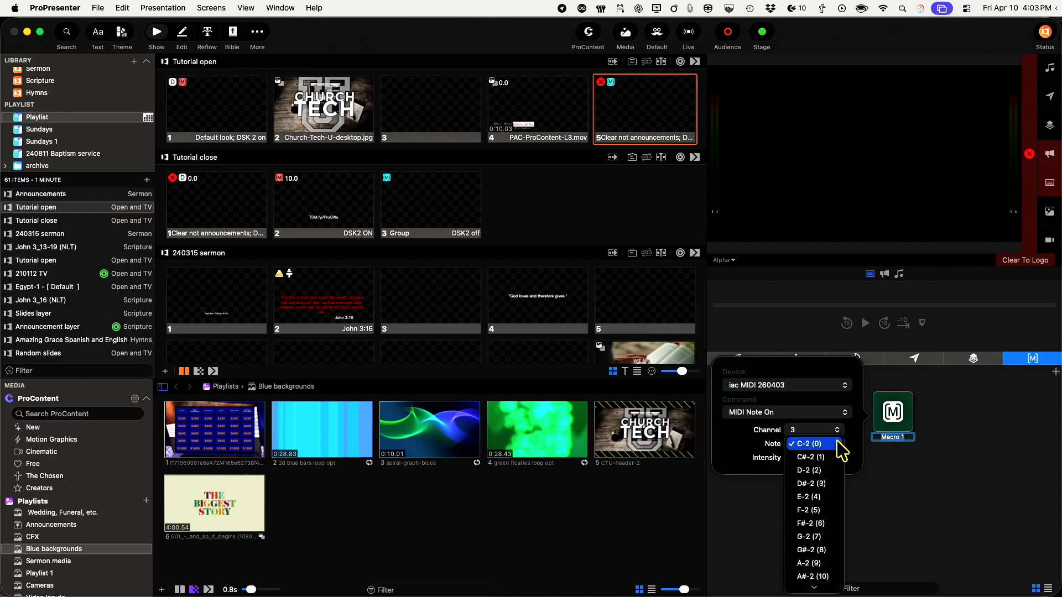
pyautogui.click(831, 460)
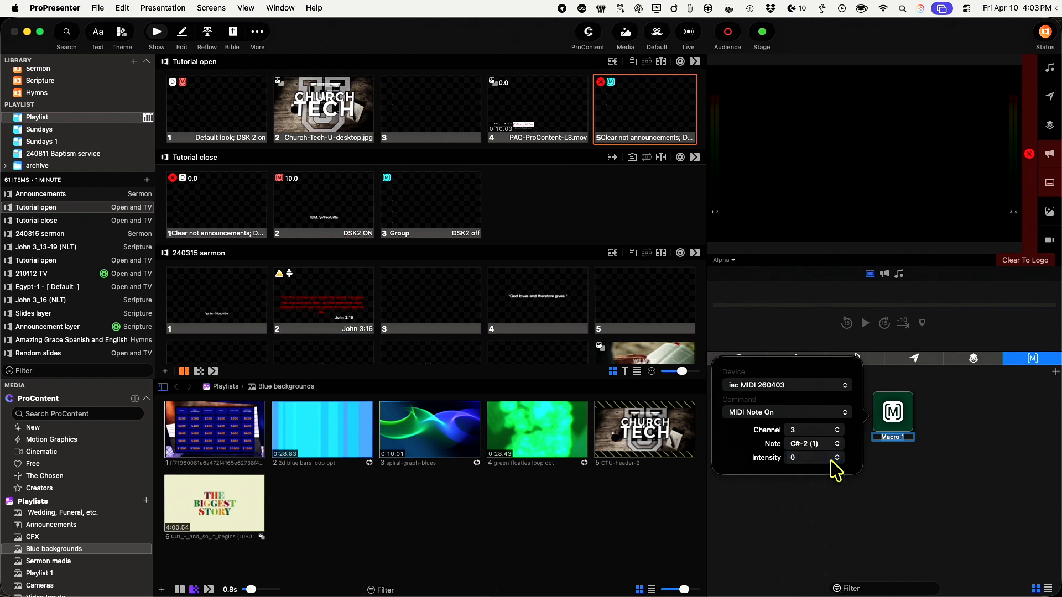
pyautogui.click(802, 457)
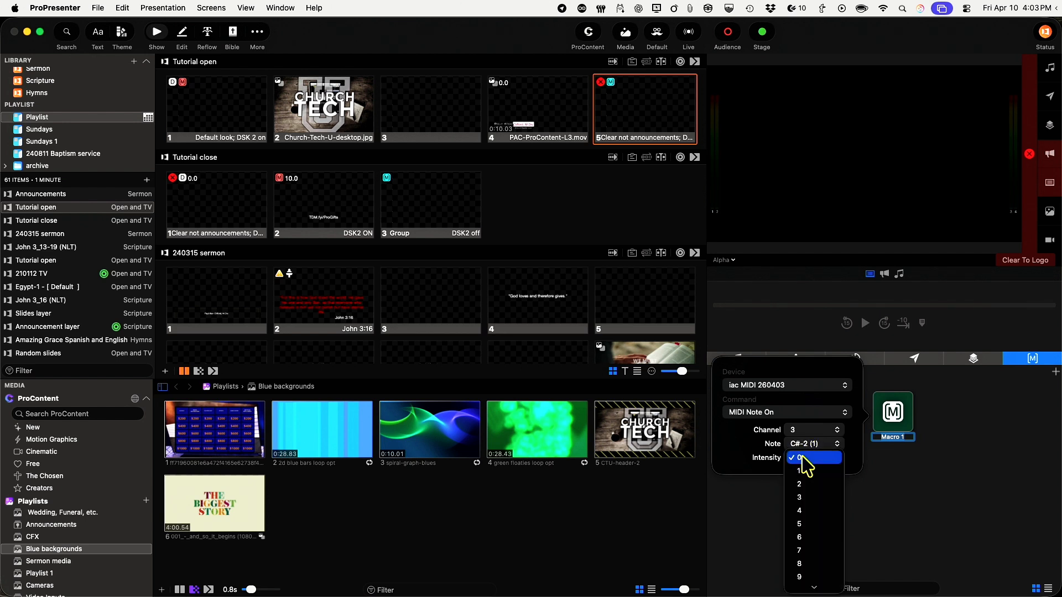
pyautogui.click(806, 497)
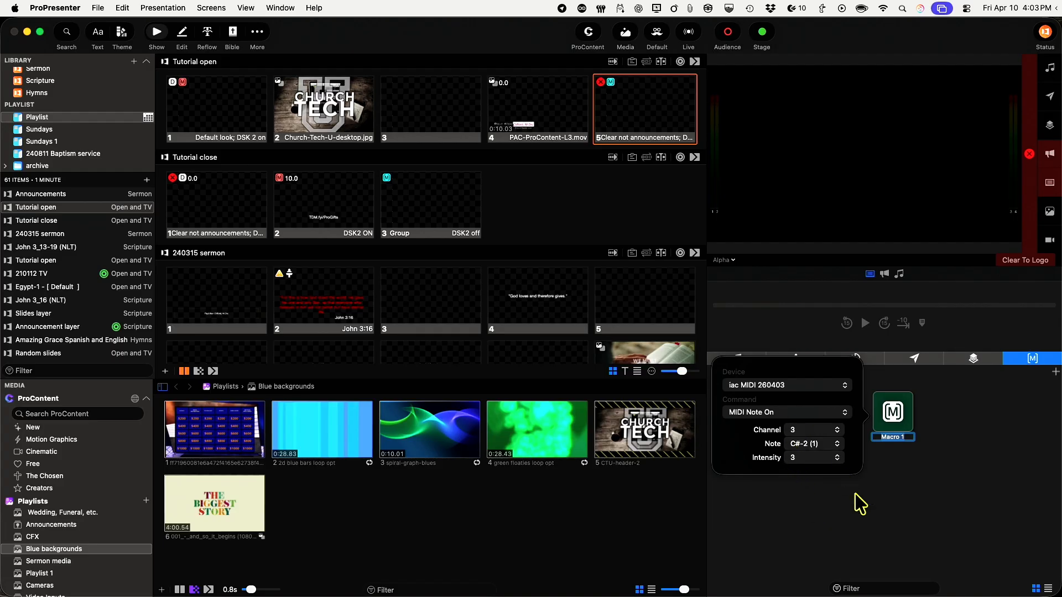
pyautogui.click(861, 516)
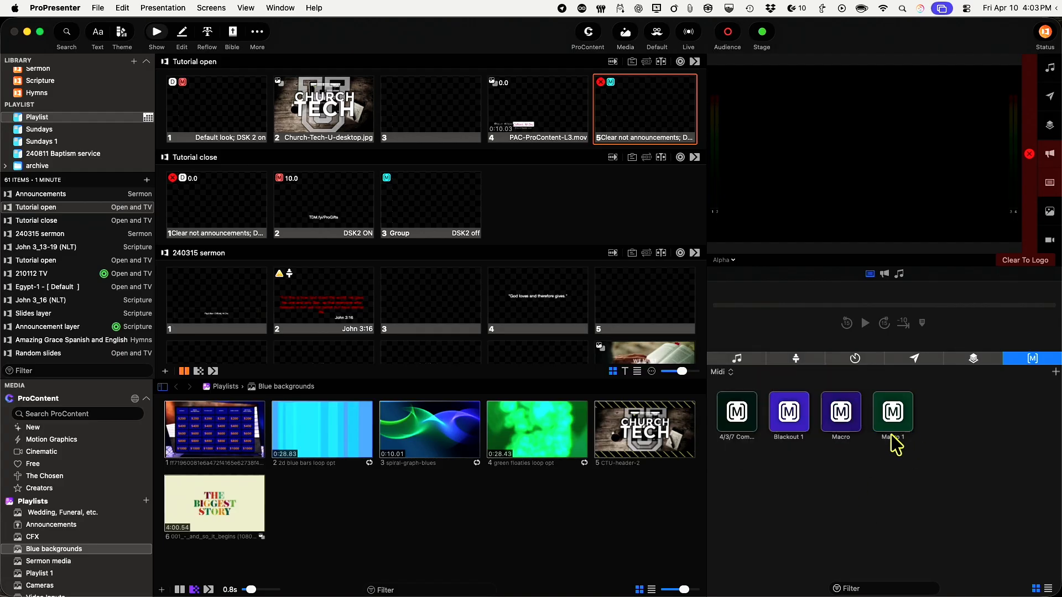
# Step: Rename the new macro in the Midi collection as 3/1/3
pyautogui.rightClick(892, 440)
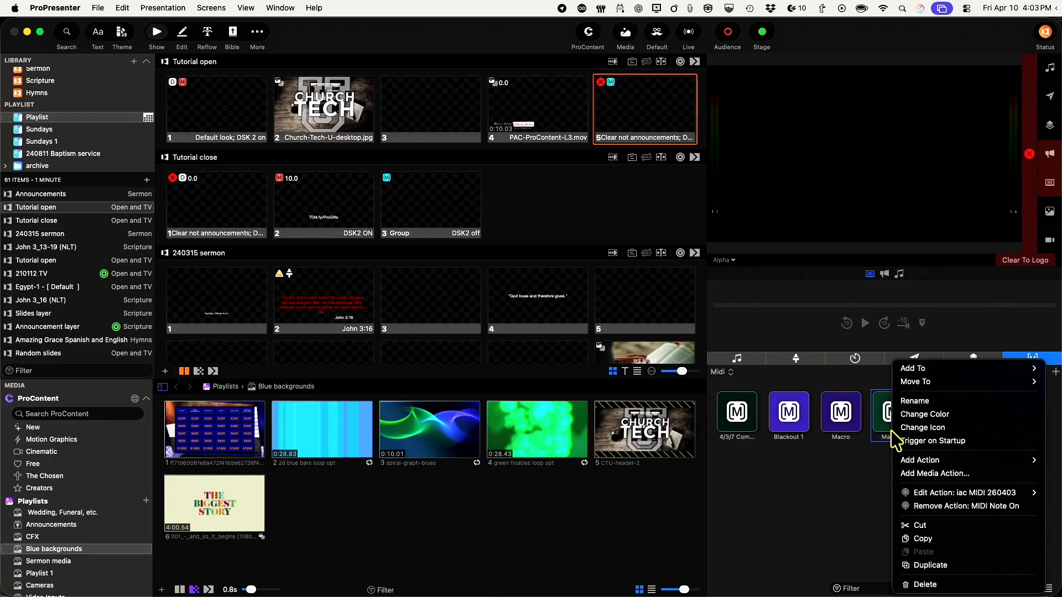
pyautogui.click(913, 401)
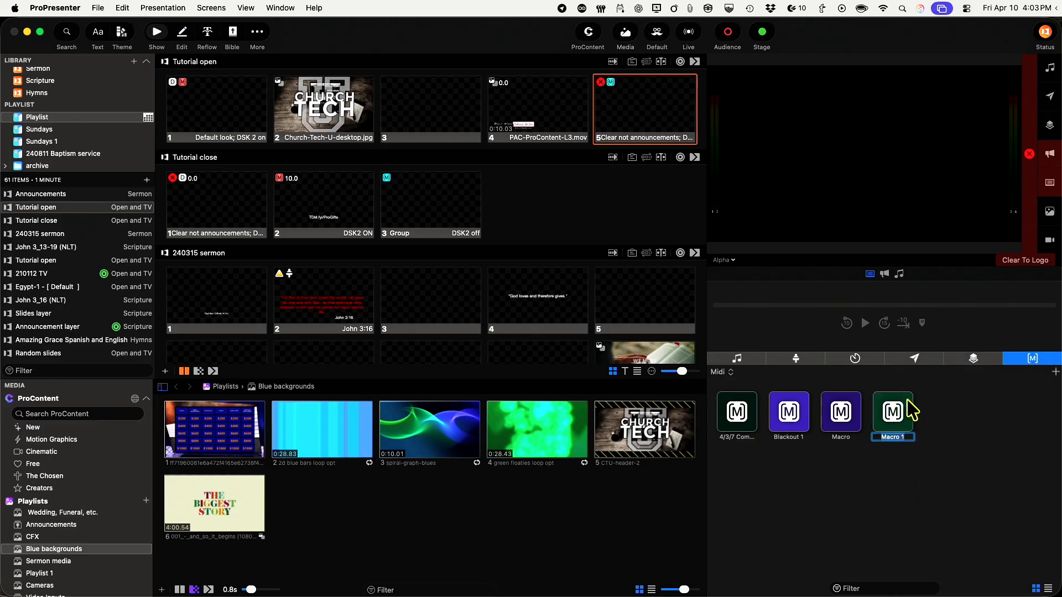
pyautogui.write('3/1/3')
pyautogui.click(906, 481)
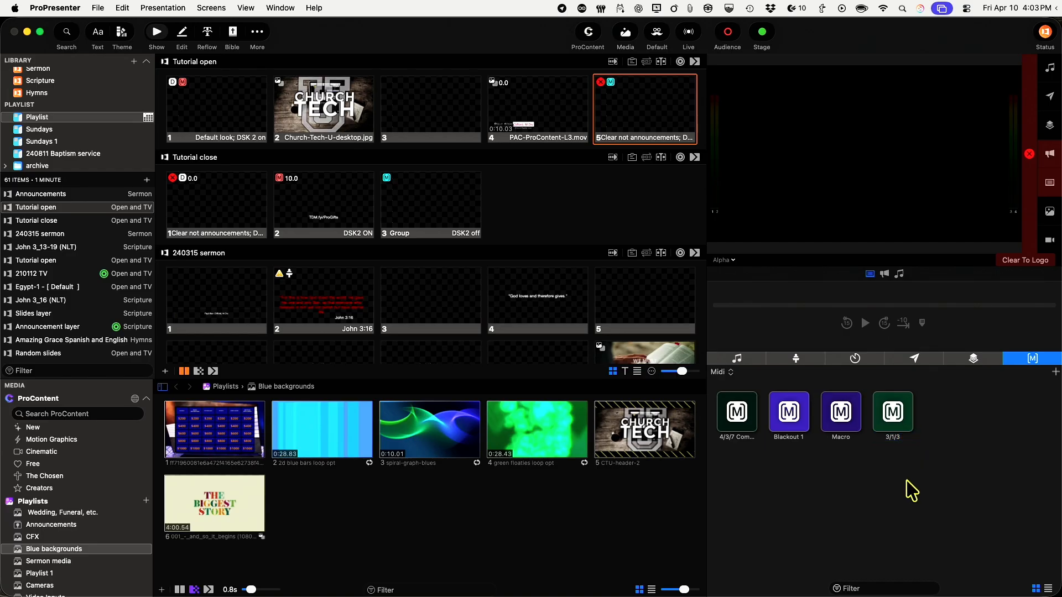